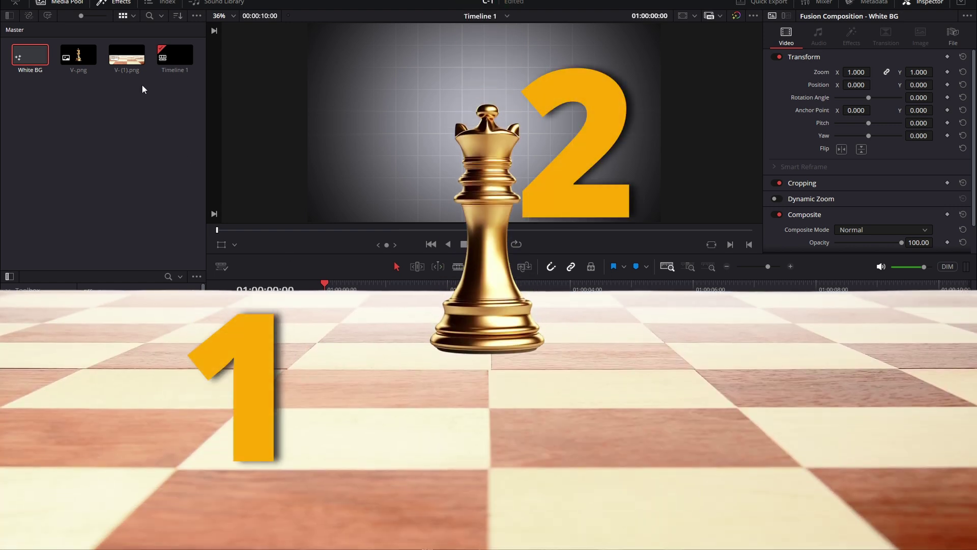
- Preview the queen and chessboard images in the Media Pool
left_click(79, 61)
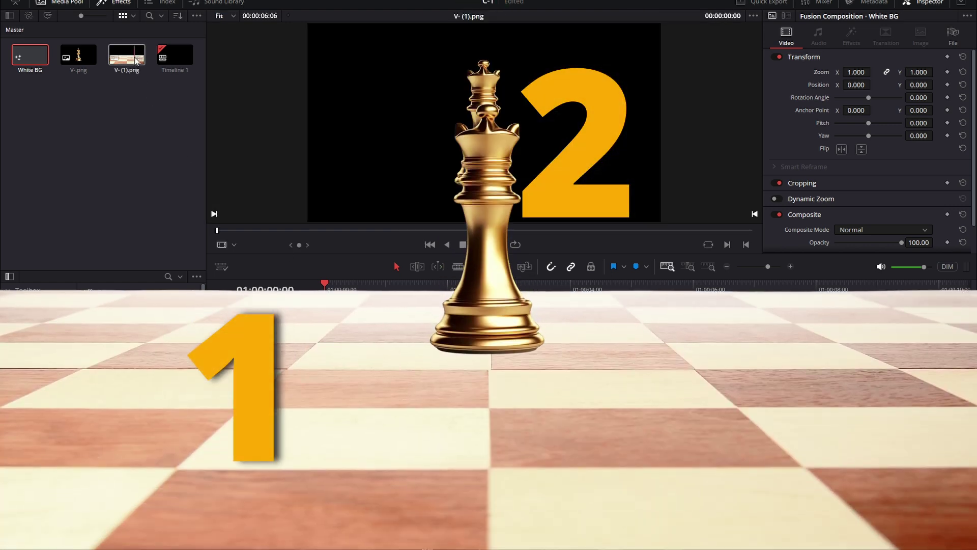
left_click(123, 106)
left_click(127, 53)
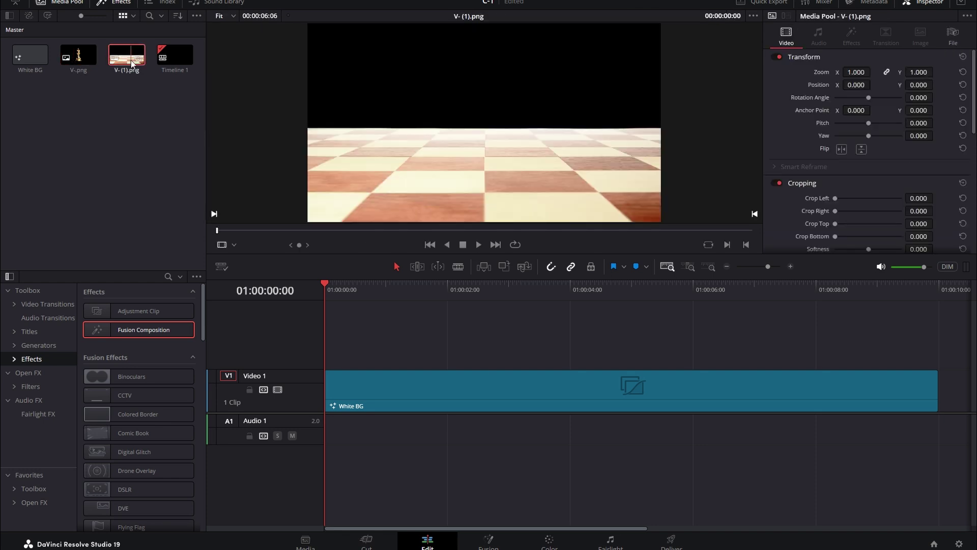
left_click(110, 75)
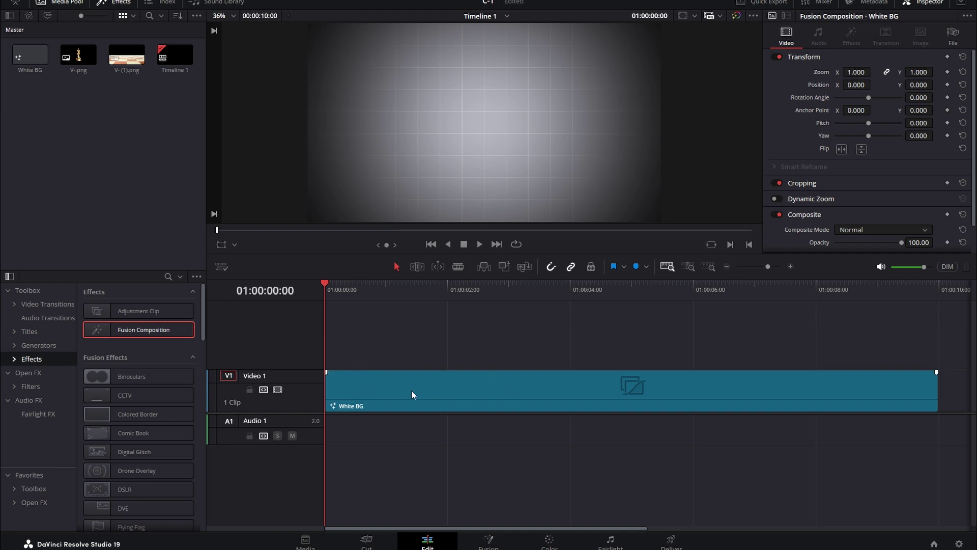
- Open White BG in Fusion and group Background1–Vignette1 into one group at lower left
left_click(370, 407)
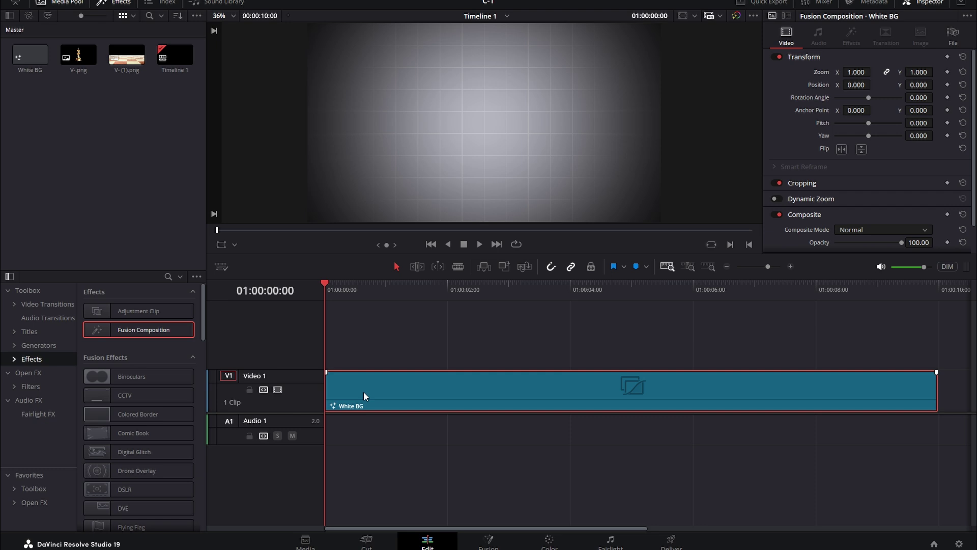
right_click(363, 392)
left_click(395, 328)
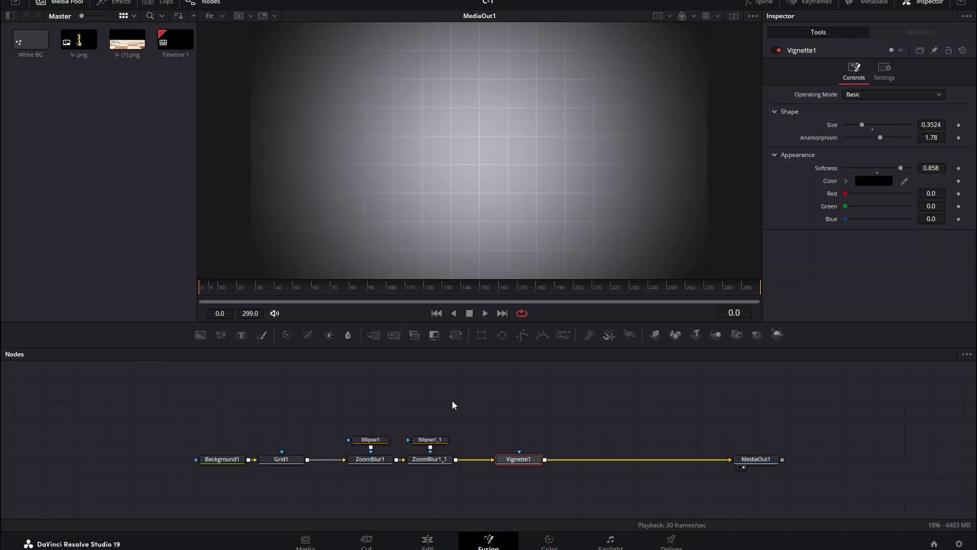
left_click_drag(550, 398, 193, 479)
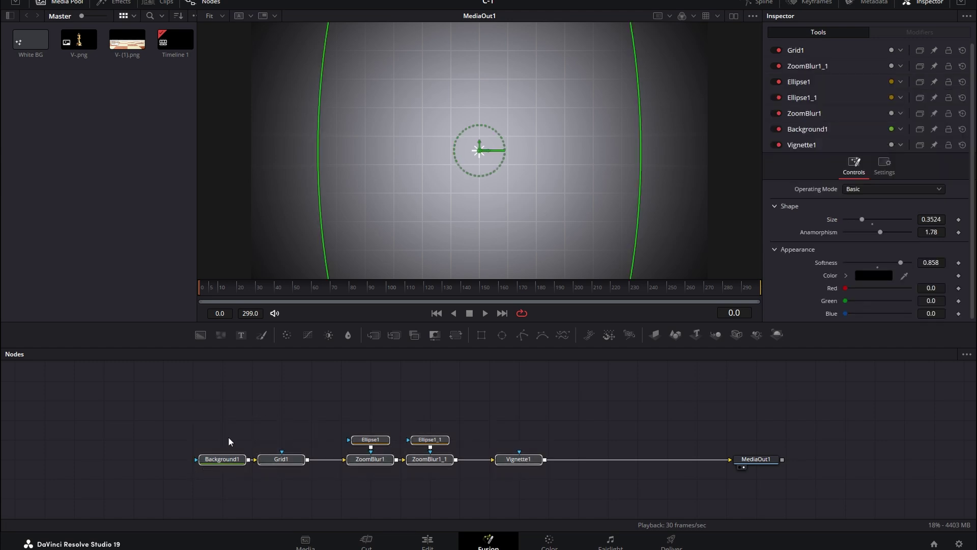
key("ctrl+g")
mouse_move(391, 434)
left_mouse_down()
mouse_move(97, 477)
mouse_move(126, 458)
left_mouse_up()
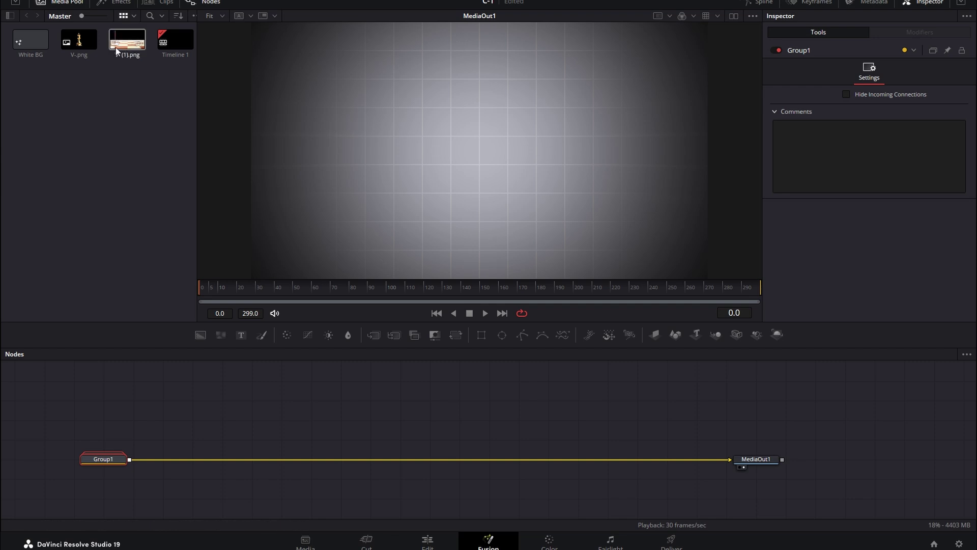
- Add the chessboard image as node 'board', shrink it slightly, and add a rectangle mask
mouse_move(116, 50)
left_mouse_down()
mouse_move(188, 389)
mouse_move(140, 475)
left_mouse_up()
left_click(206, 398)
key("F2")
type("board")
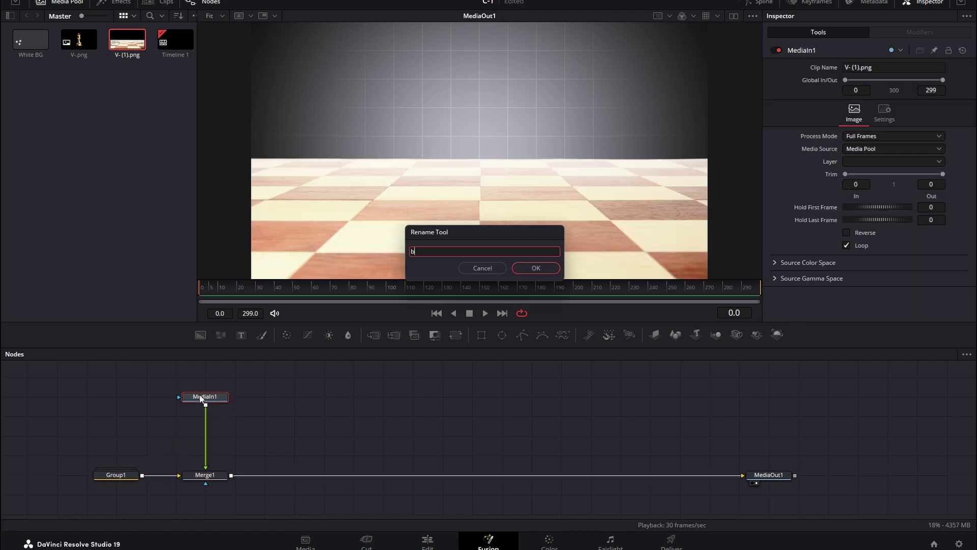
key("Return")
left_click(205, 475)
left_click_drag(931, 118, 916, 118)
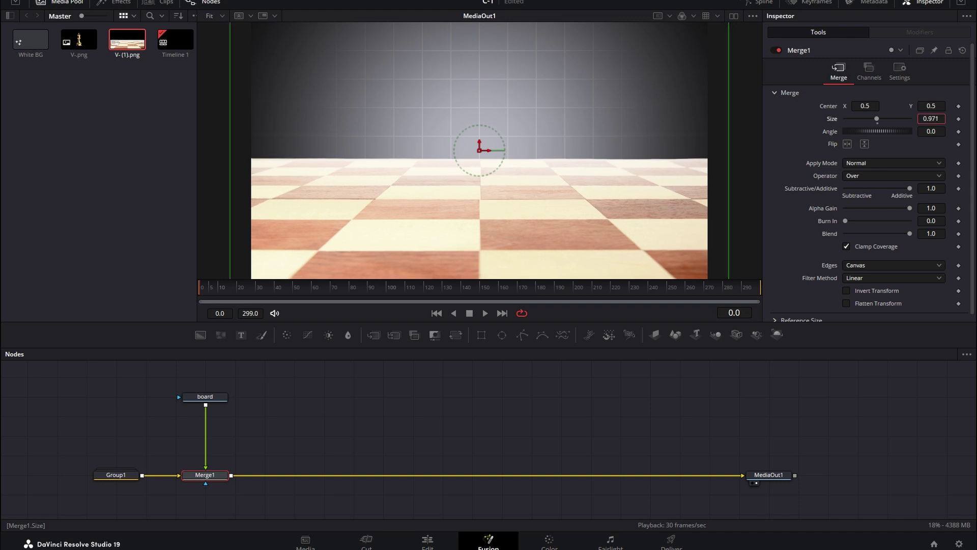
left_click_drag(219, 397, 227, 441)
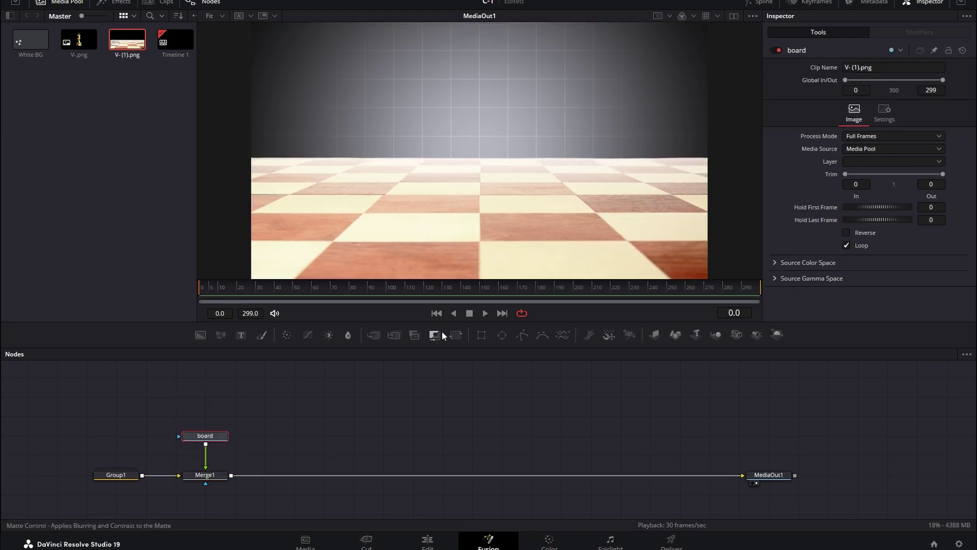
left_click(481, 335)
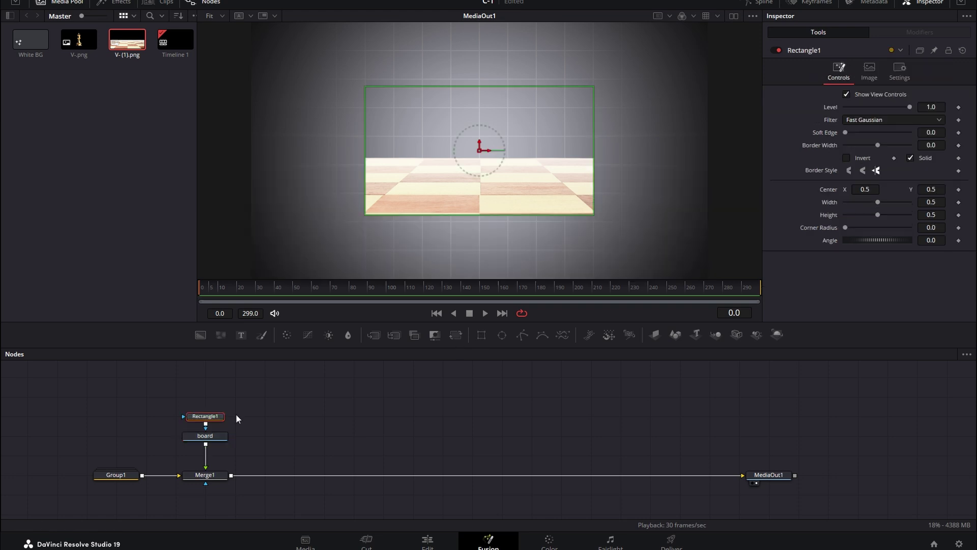
- Move Rectangle1 down over the board with soft edge 0.0425 and border width -0.016
left_click_drag(592, 213, 732, 249)
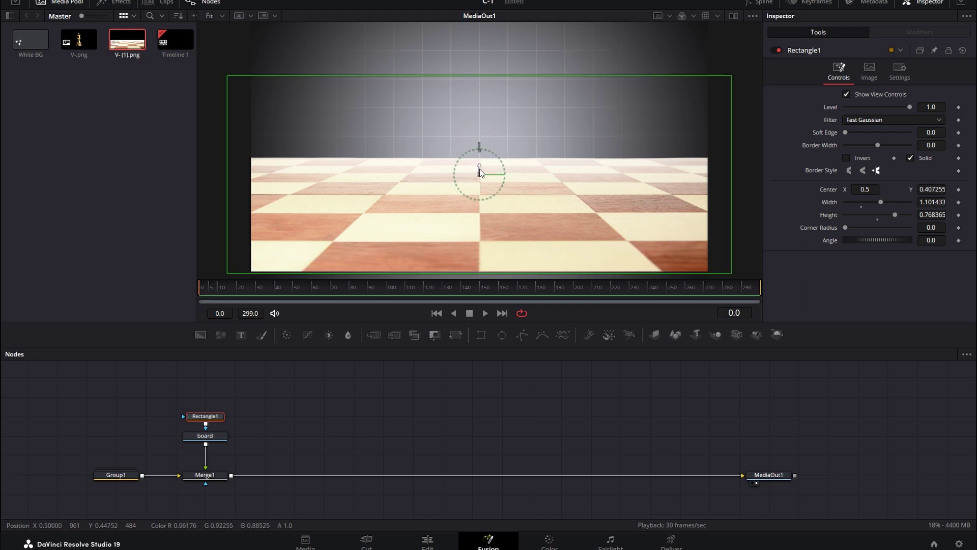
left_click_drag(480, 142, 475, 216)
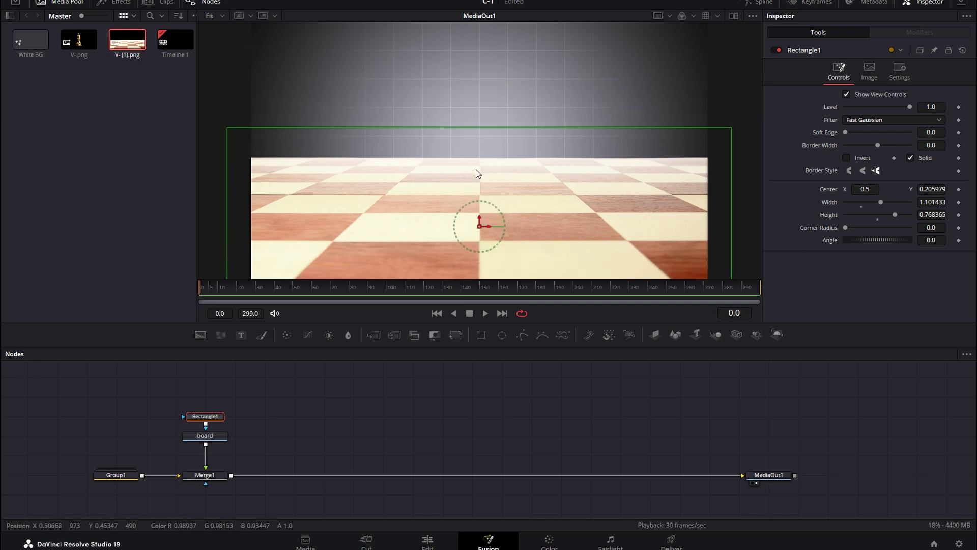
left_click_drag(479, 215, 471, 253)
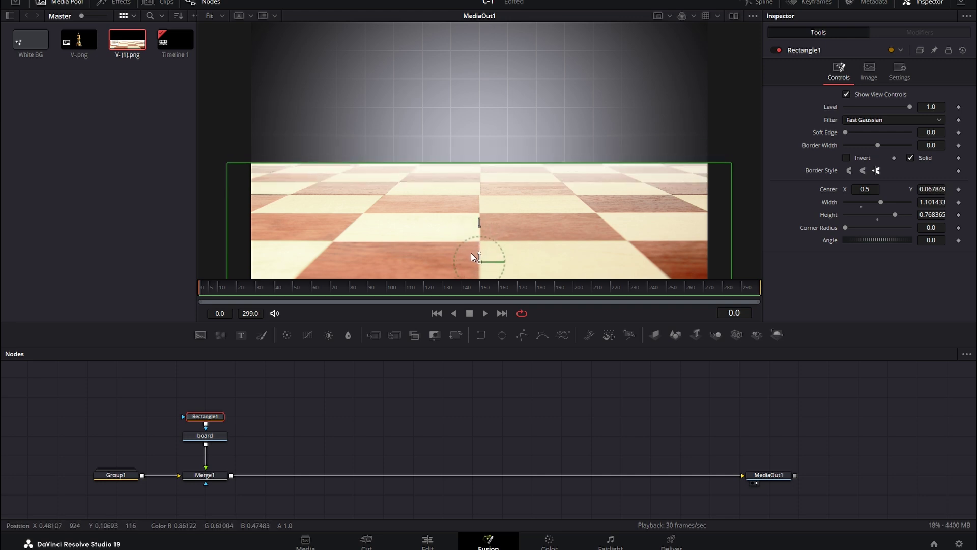
left_click_drag(845, 132, 859, 136)
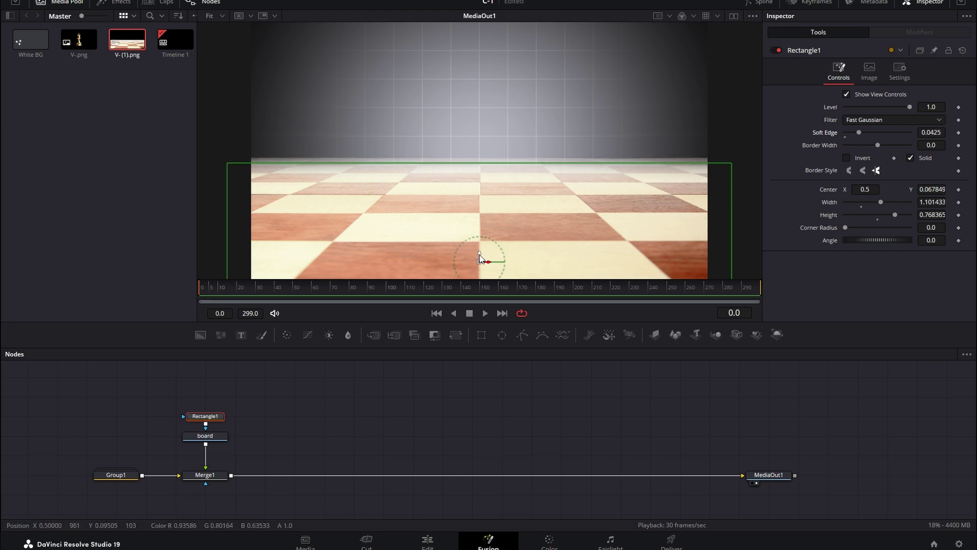
left_click_drag(480, 258, 481, 264)
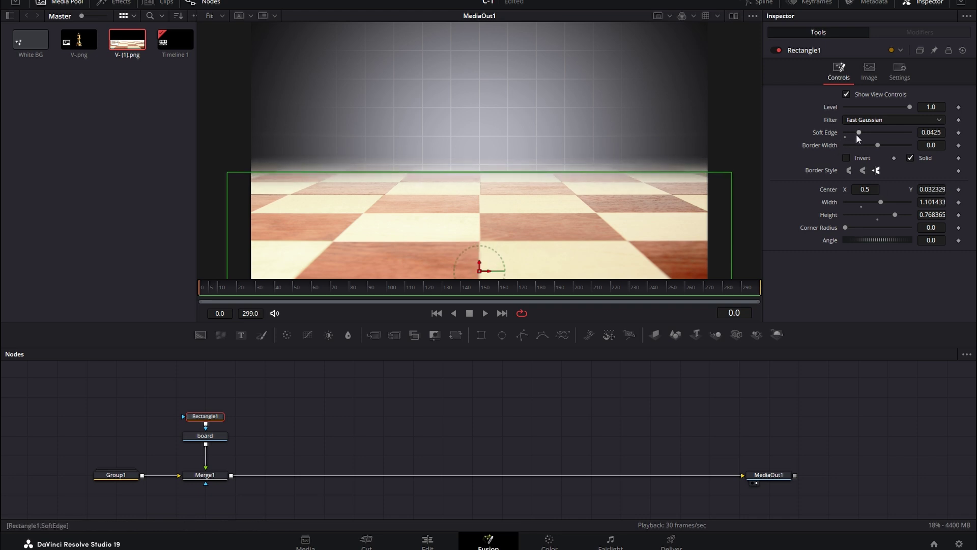
left_click_drag(874, 145, 872, 144)
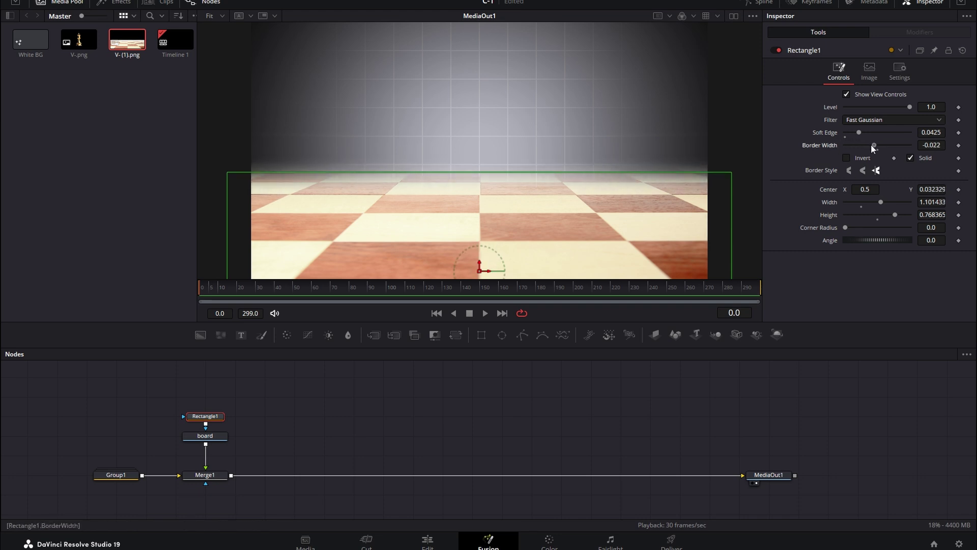
left_click(345, 407)
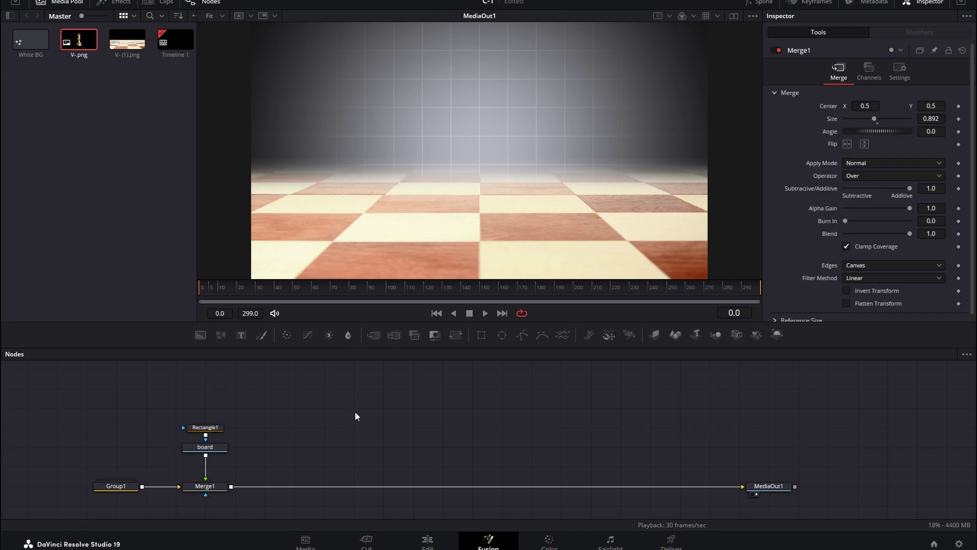
- Merge the queen image V-.png over the board at size 0.535 and add Transform1 after it
mouse_move(77, 39)
left_mouse_down()
mouse_move(330, 416)
mouse_move(233, 486)
left_mouse_up()
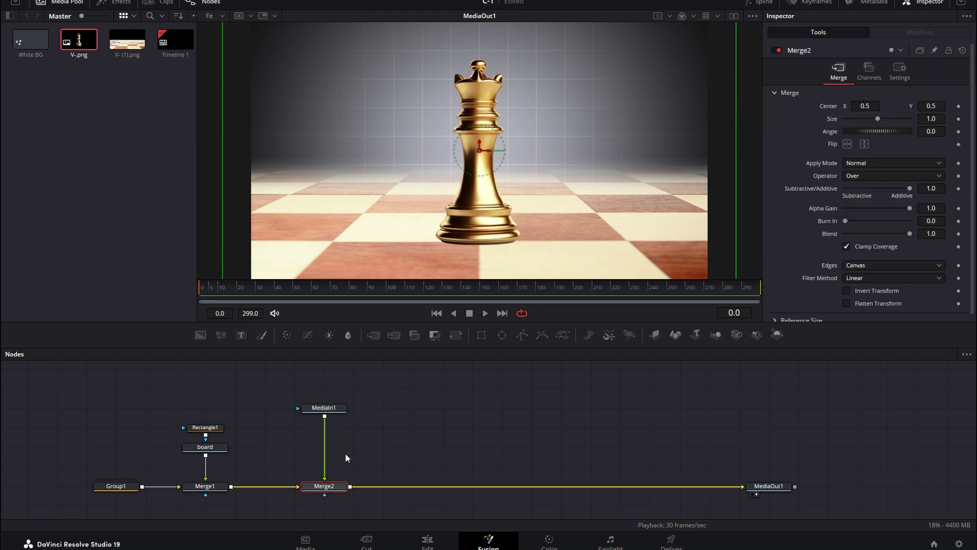
mouse_move(931, 118)
left_mouse_down()
mouse_move(911, 118)
mouse_move(939, 119)
left_mouse_up()
type("0.535")
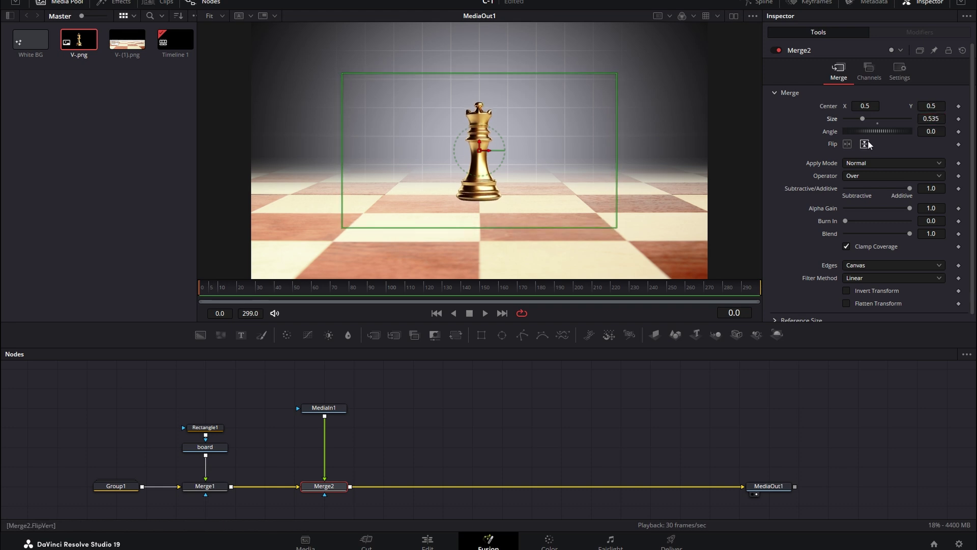
left_click(401, 406)
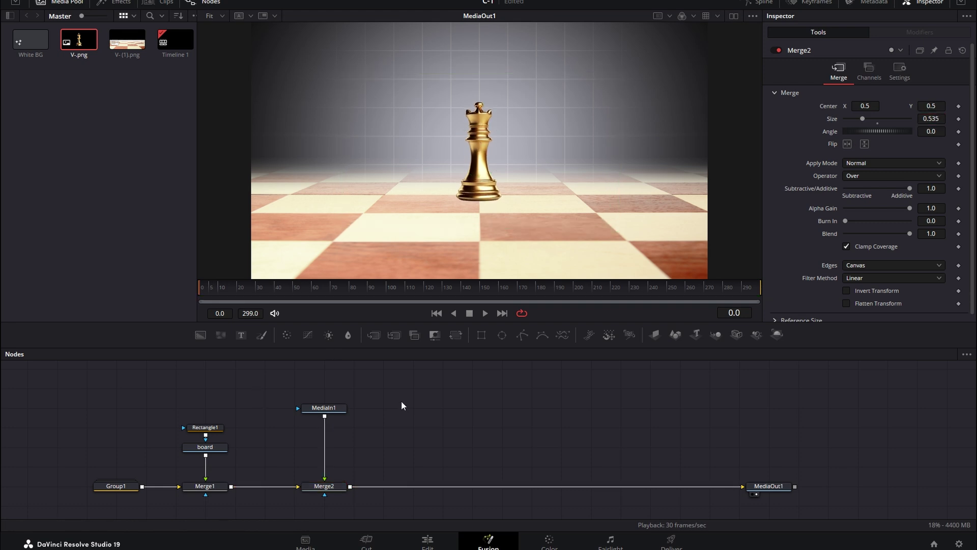
left_click(335, 408)
left_click(456, 336)
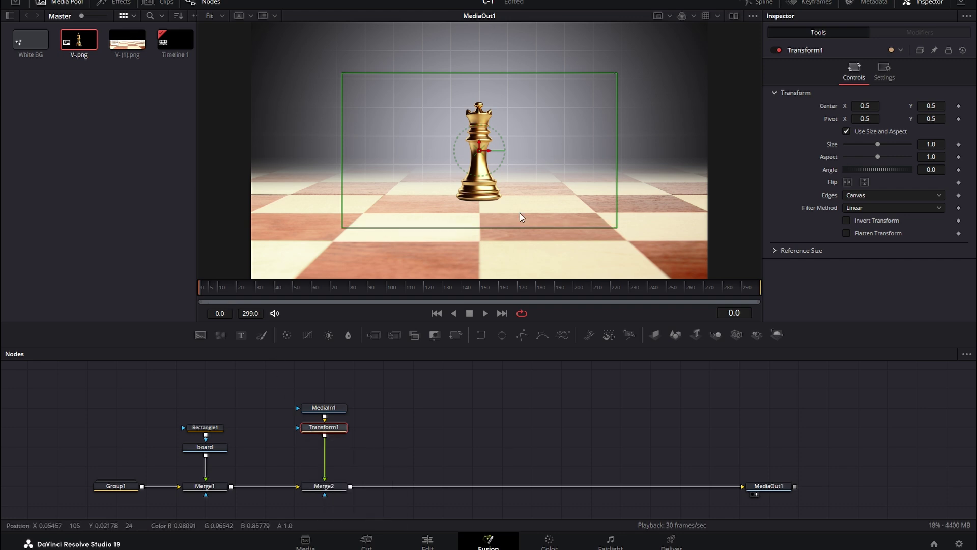
- Keyframe Transform1 so the queen starts above frame at Center Y about 1.36, tilted -20.5°
left_click(959, 106)
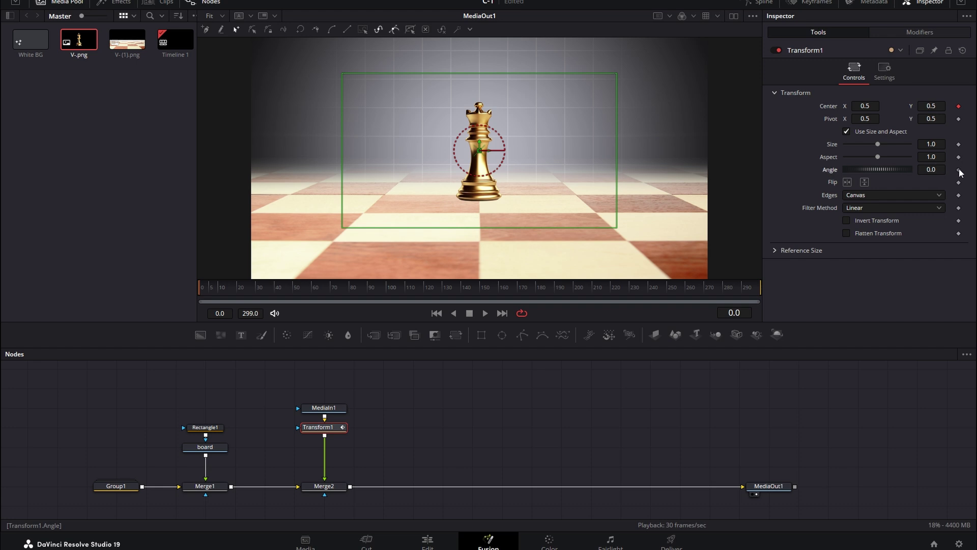
left_click_drag(878, 169, 861, 169)
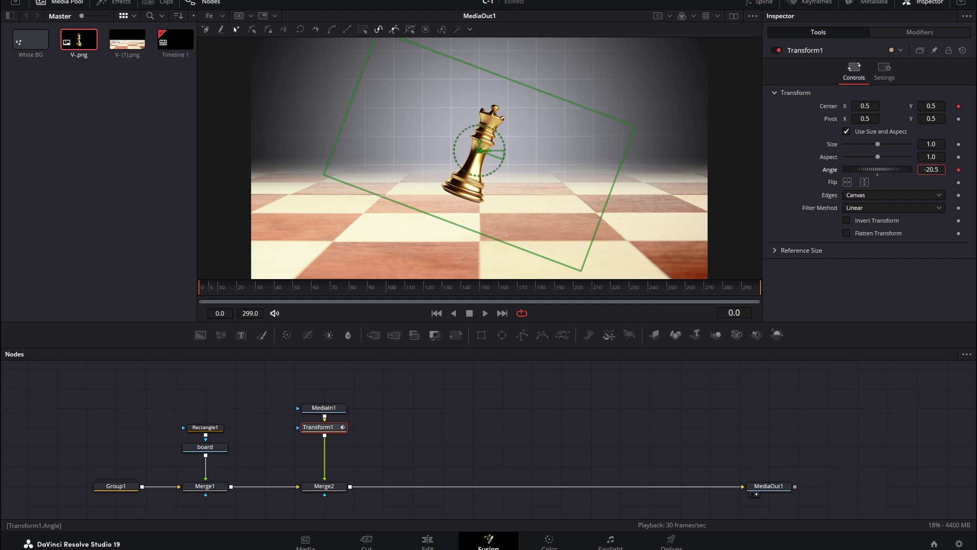
left_click_drag(285, 283, 460, 296)
left_click_drag(548, 296, 631, 289)
left_click(959, 106)
left_click(213, 289)
left_click_drag(930, 105, 975, 105)
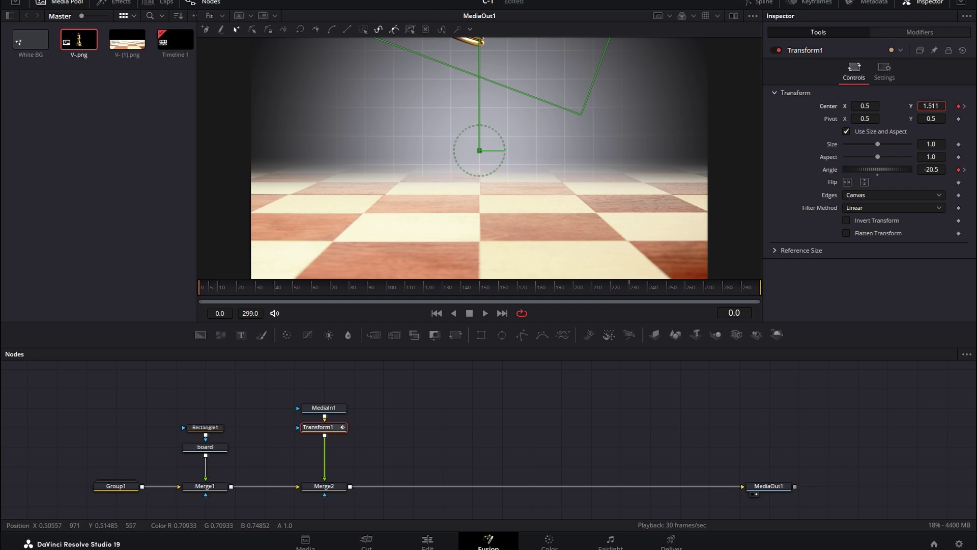
- Reset Angle to 0 near frame 230 so the queen lands upright on the board
scroll(445, 249, "down", 1)
left_click_drag(425, 285, 630, 291)
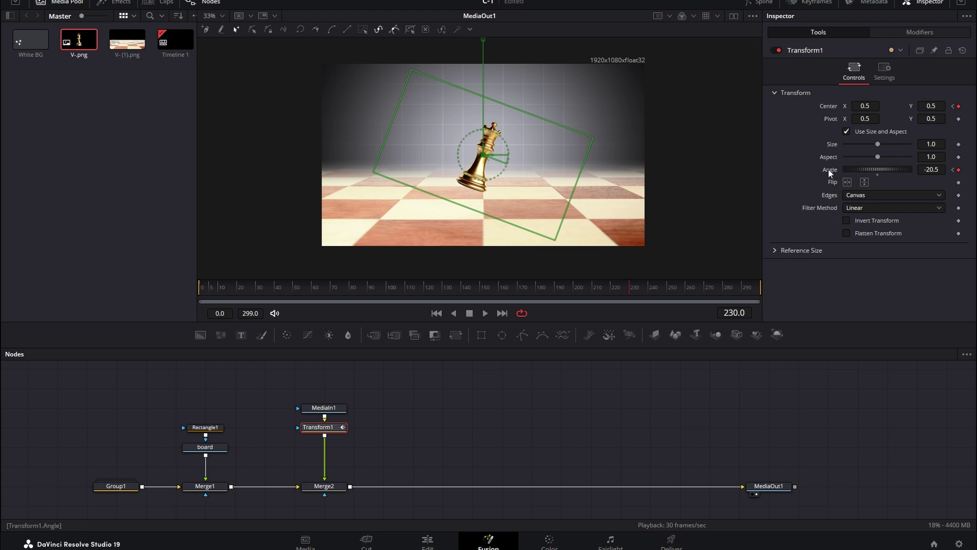
double_click(876, 170)
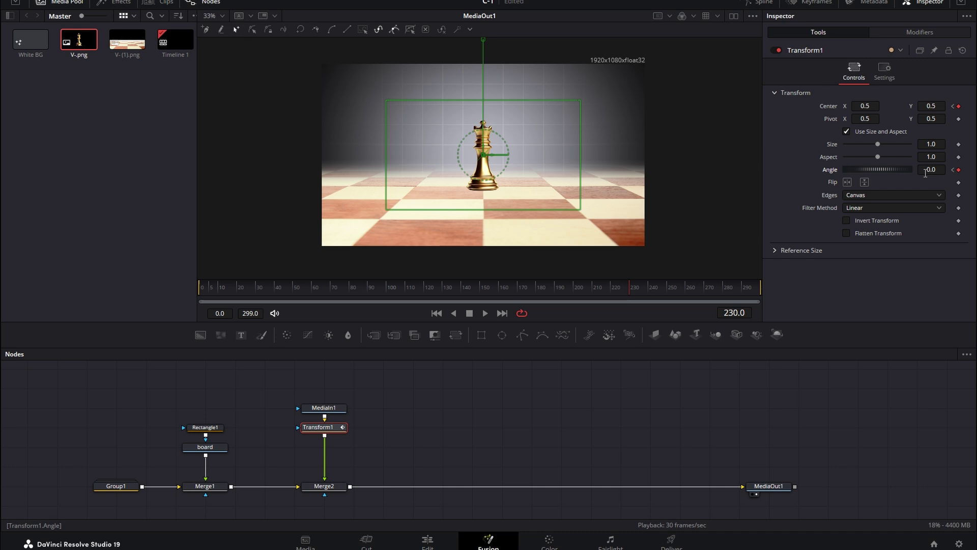
left_click_drag(261, 286, 626, 285)
left_click_drag(362, 396, 324, 481)
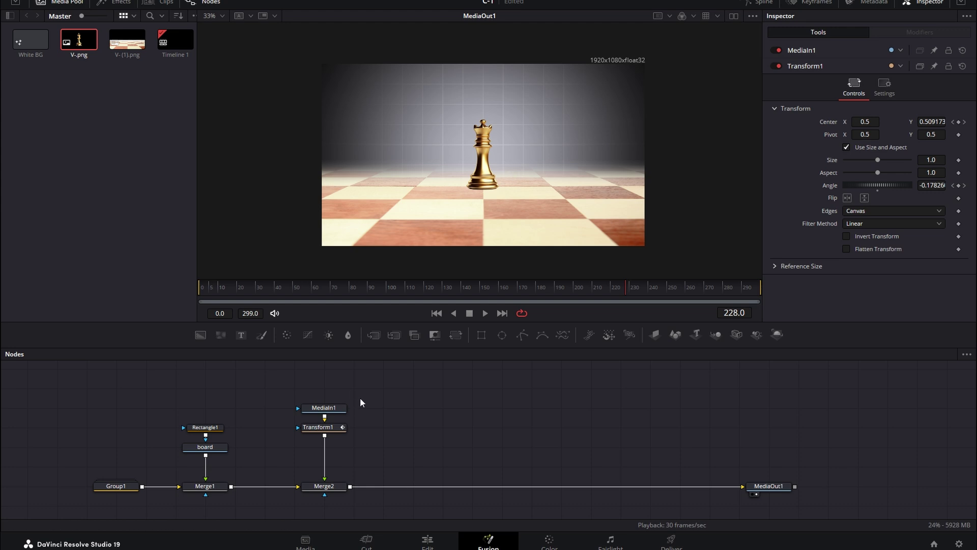
- Paste a copy of the queen's nodes and place Merge2_1 between Merge1 and Merge2
mouse_move(349, 397)
left_mouse_down()
mouse_move(295, 496)
mouse_move(413, 486)
left_mouse_up()
mouse_move(464, 374)
left_mouse_down()
mouse_move(409, 452)
mouse_move(400, 495)
left_mouse_up()
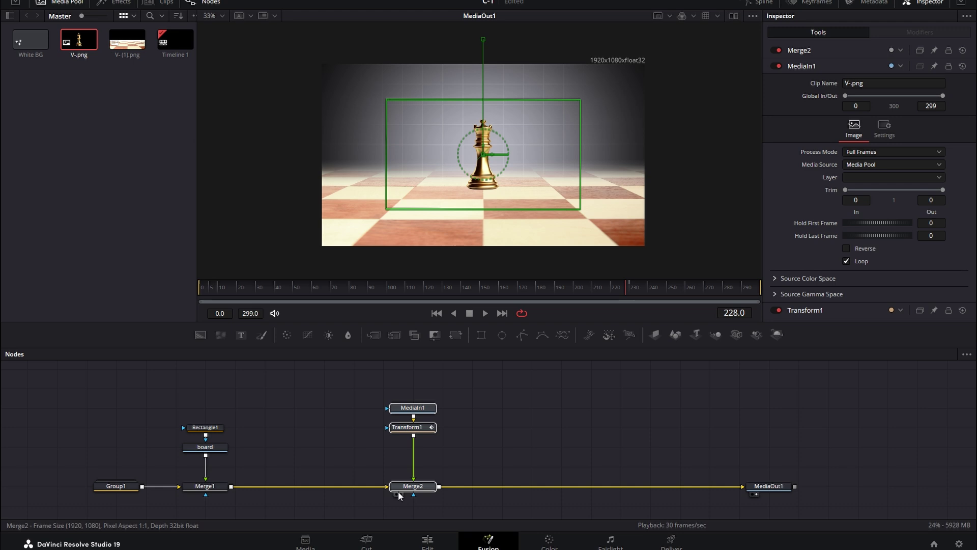
left_click(279, 412)
key("ctrl+v")
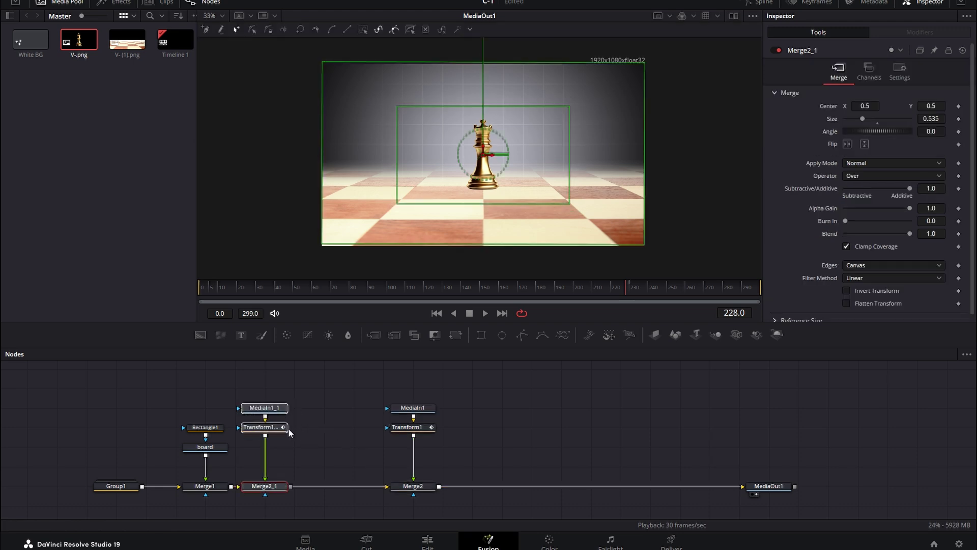
left_click_drag(264, 486, 293, 447, "shift")
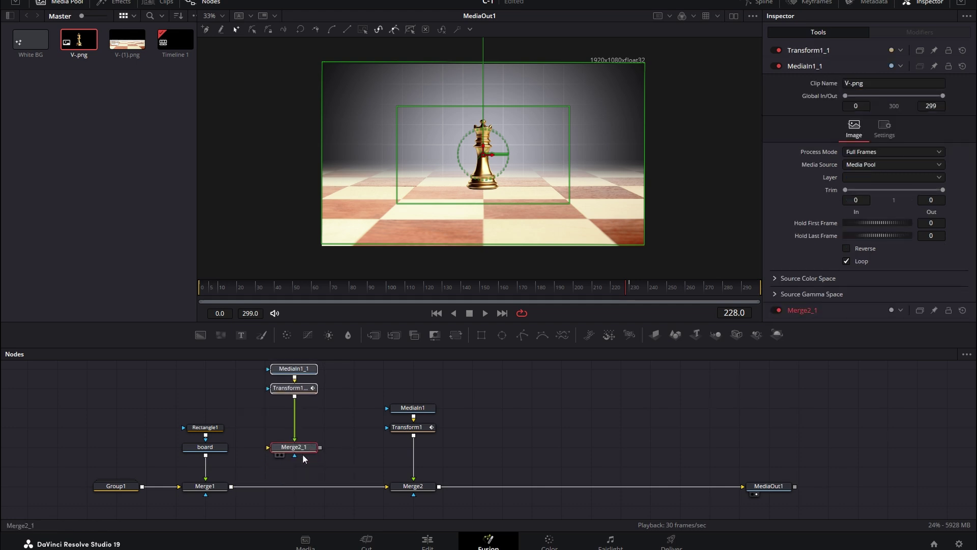
left_click_drag(290, 452, 287, 490)
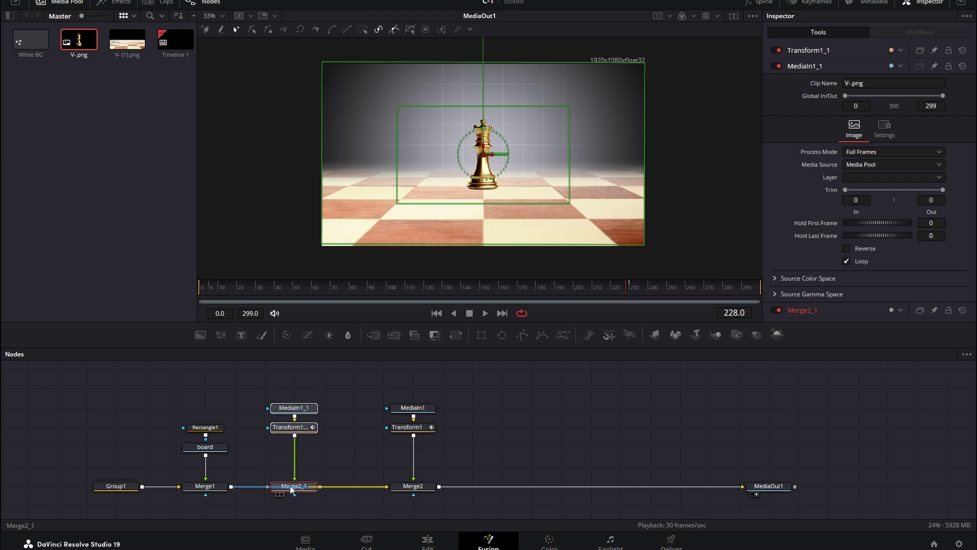
mouse_move(289, 490)
left_mouse_down()
mouse_move(287, 510)
mouse_move(286, 492)
left_mouse_up()
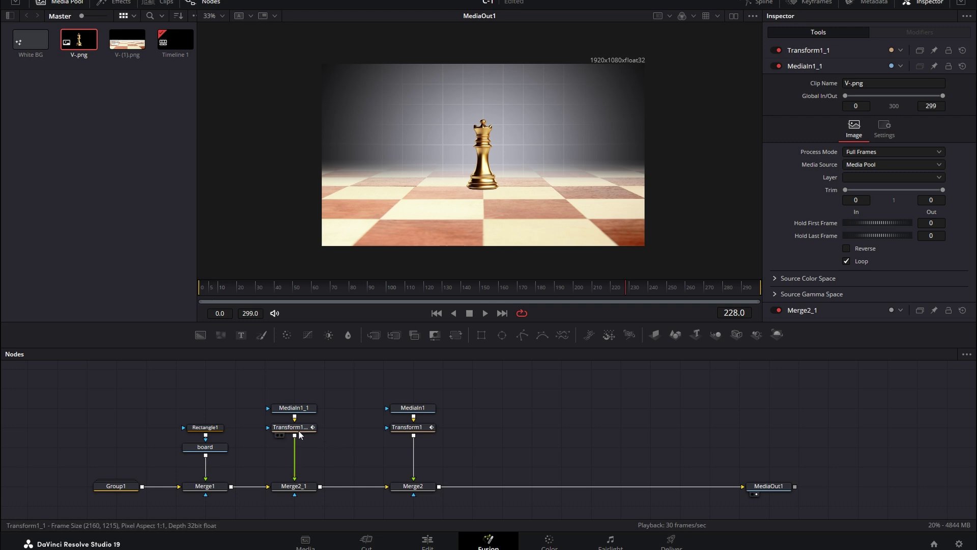
- Delete Transform1_1 so MediaIn1_1 feeds Merge2_1 directly
left_click_drag(295, 432, 298, 448)
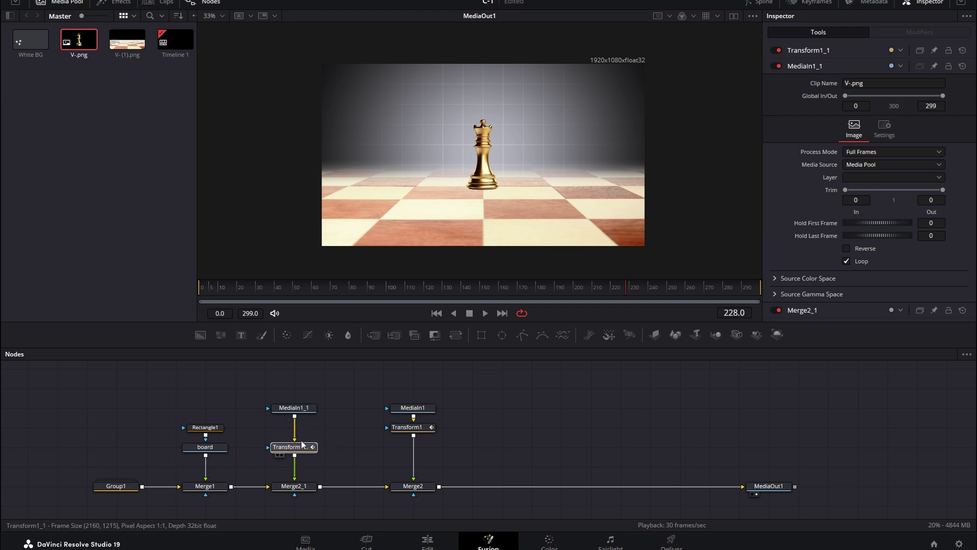
key("Delete")
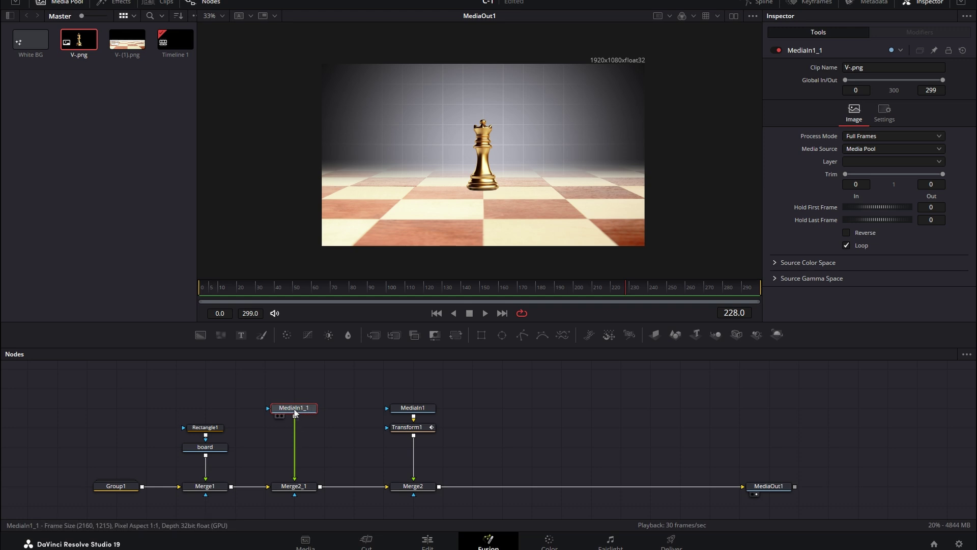
key("shift+space")
- Add DVE1 under MediaIn1_1 with Rotation X -93.5, Y -3.0, Z -38.1 and Center 0.596, 0.219
type("dve")
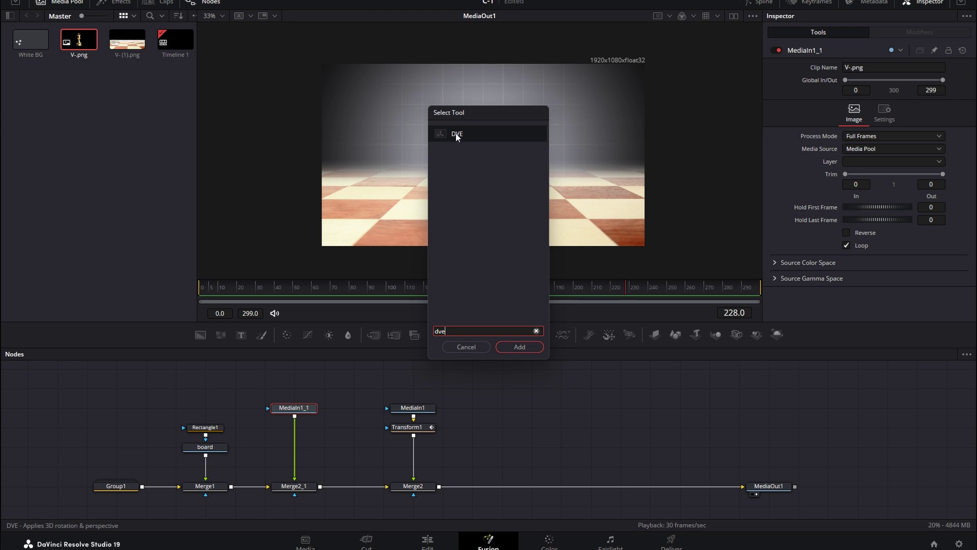
left_click(518, 347)
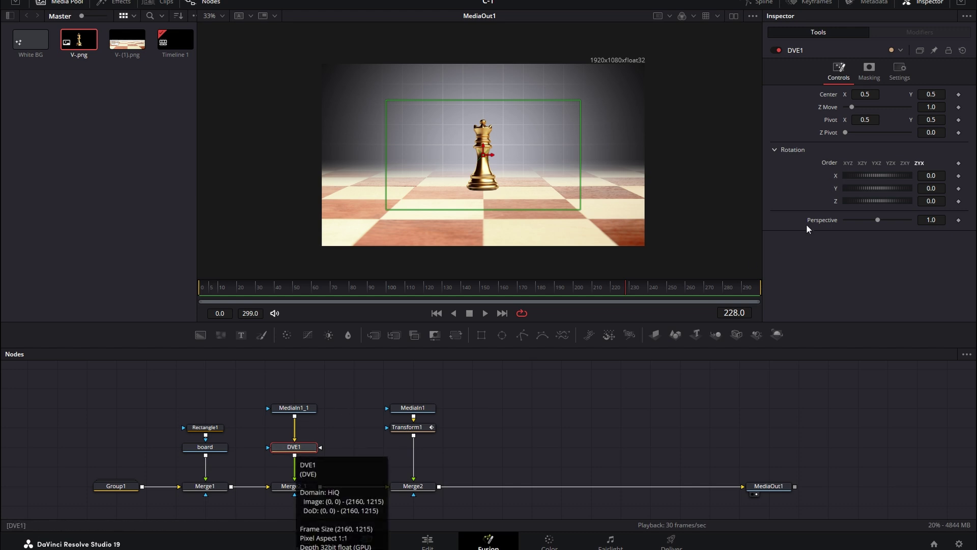
mouse_move(937, 176)
left_mouse_down()
mouse_move(889, 175)
mouse_move(934, 175)
left_mouse_up()
type("-93.5")
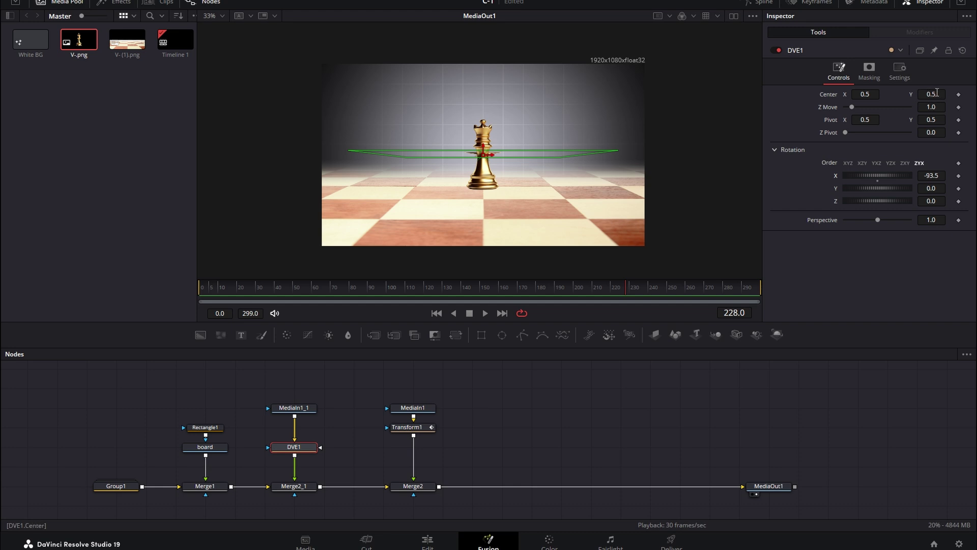
left_click_drag(931, 94, 931, 95)
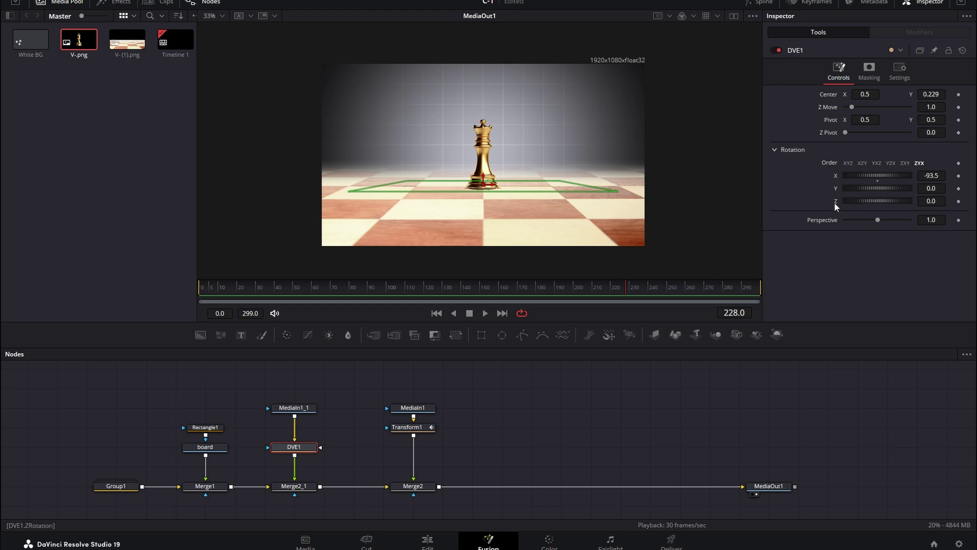
left_click_drag(938, 201, 931, 201)
left_click_drag(865, 95, 865, 94)
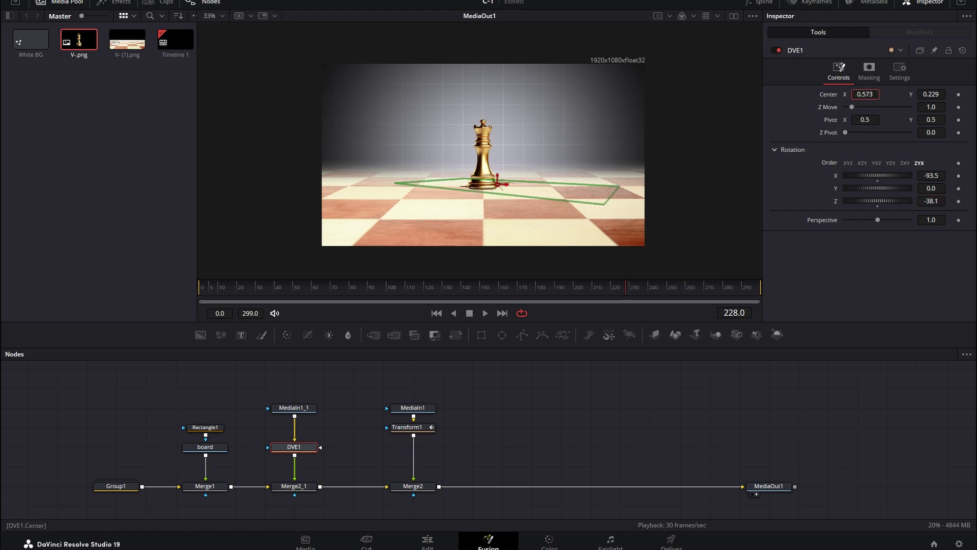
left_click_drag(931, 94, 935, 95)
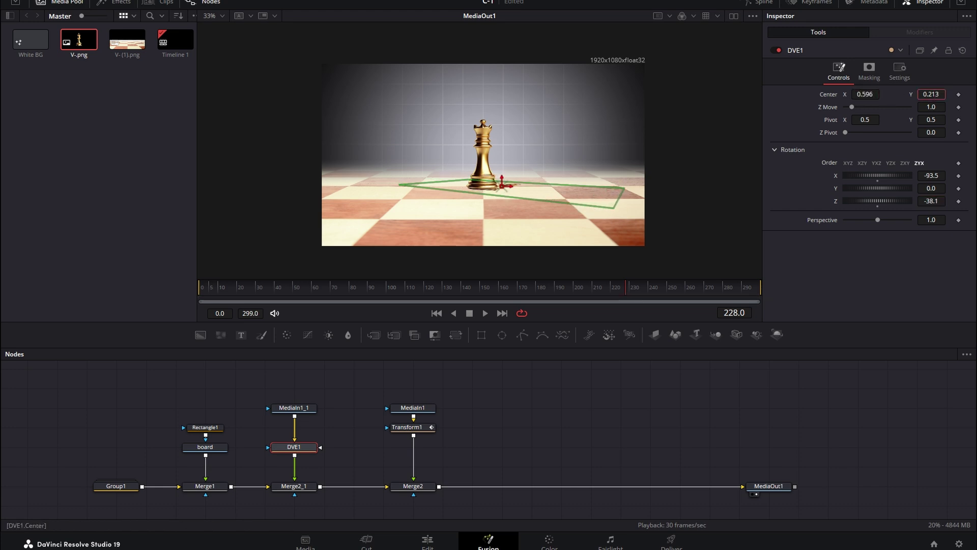
left_click_drag(931, 189, 930, 188)
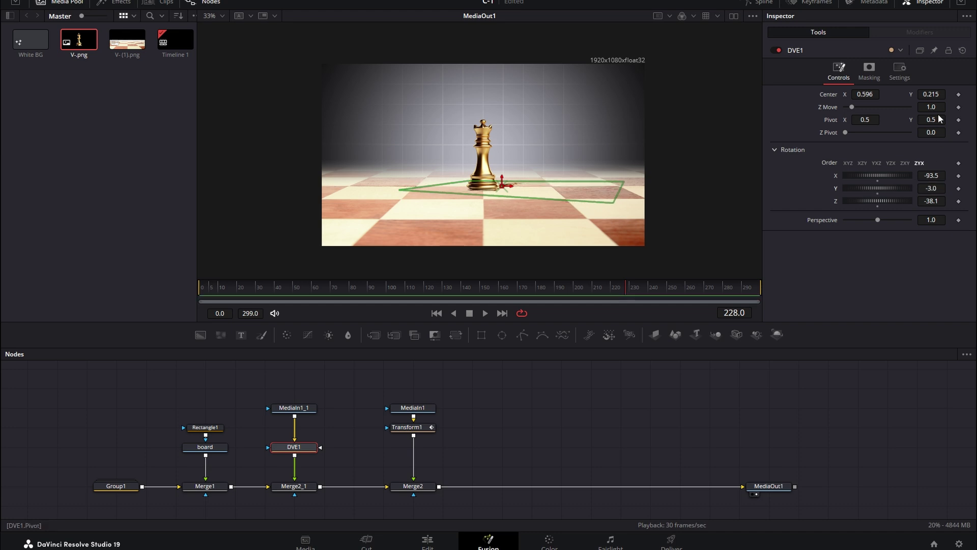
left_click_drag(931, 94, 931, 94)
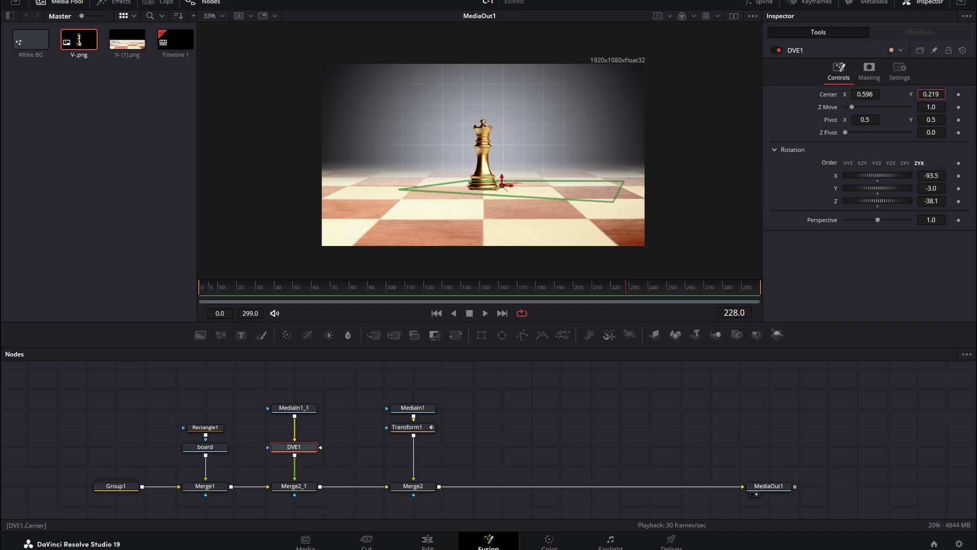
left_click(505, 408)
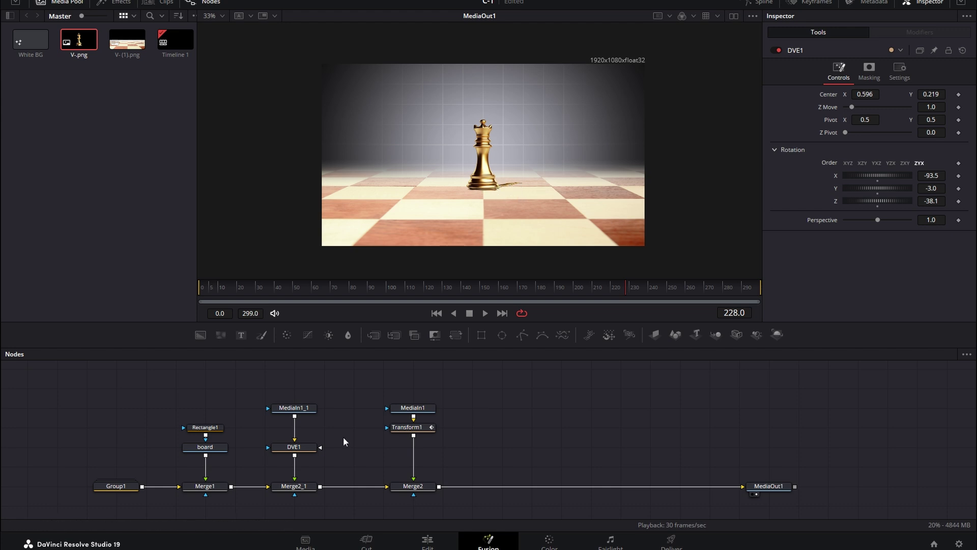
left_click_drag(303, 450, 308, 434)
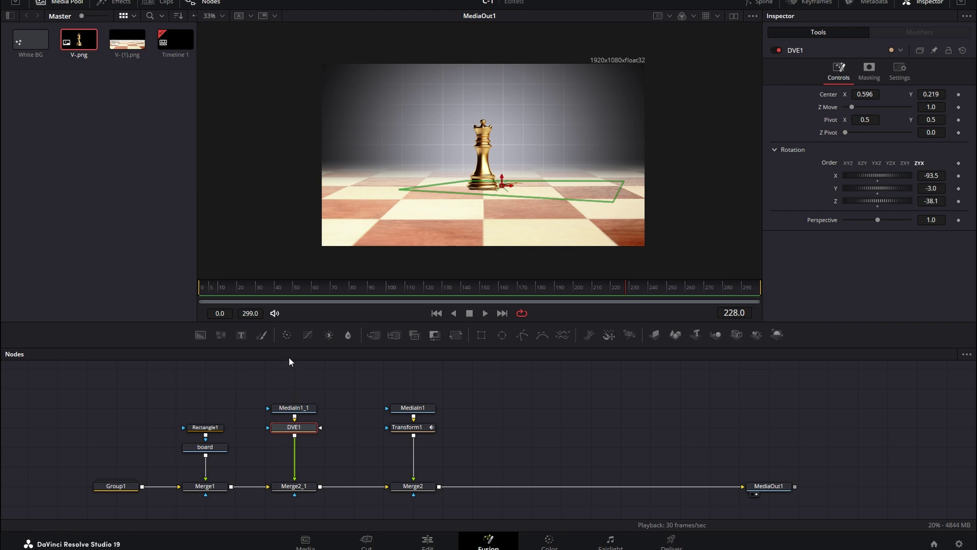
left_click(286, 338)
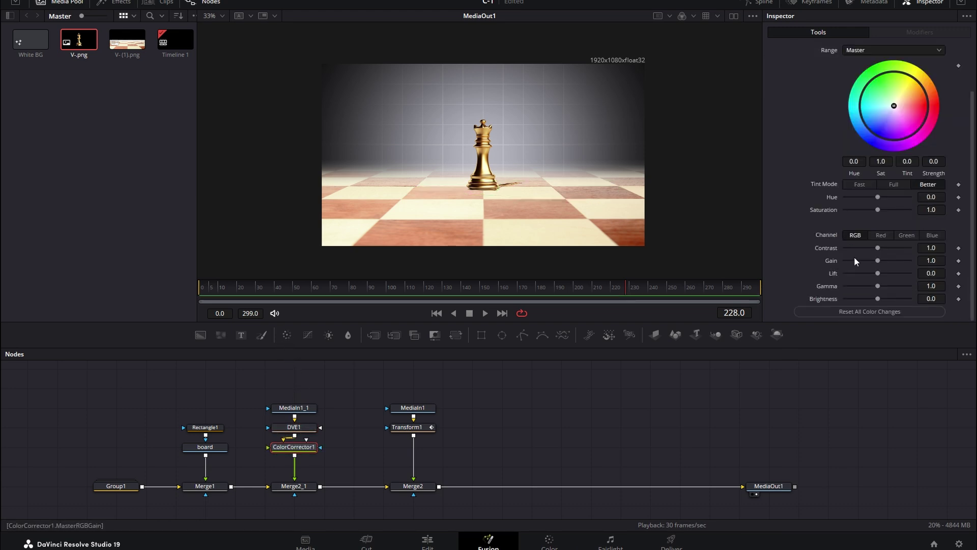
- Set the shadow's colour corrector Gain to 0 and add a Gaussian Blur at strength 0.386
left_click_drag(879, 261, 813, 259)
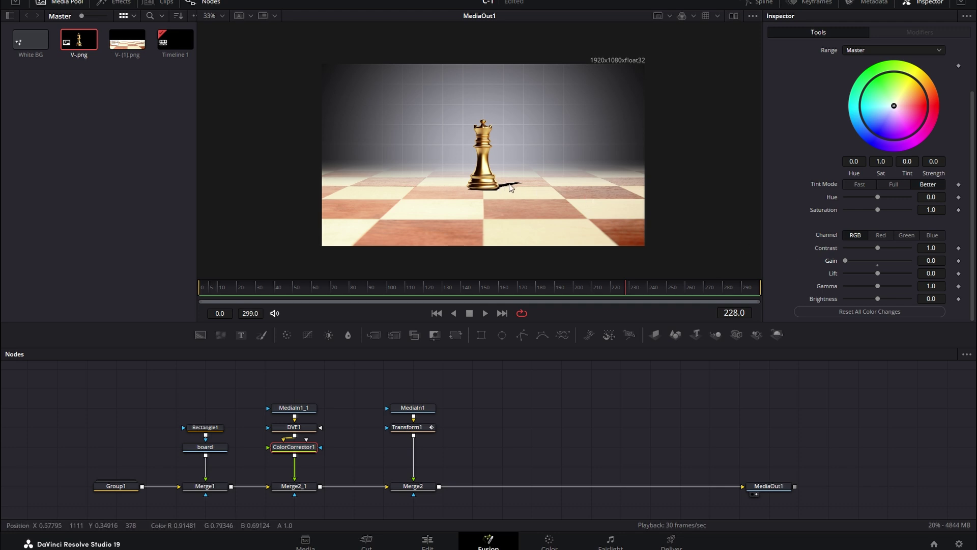
mouse_move(262, 393)
left_mouse_down()
mouse_move(309, 455)
mouse_move(310, 415)
left_mouse_up()
key("shift+space")
type("blur")
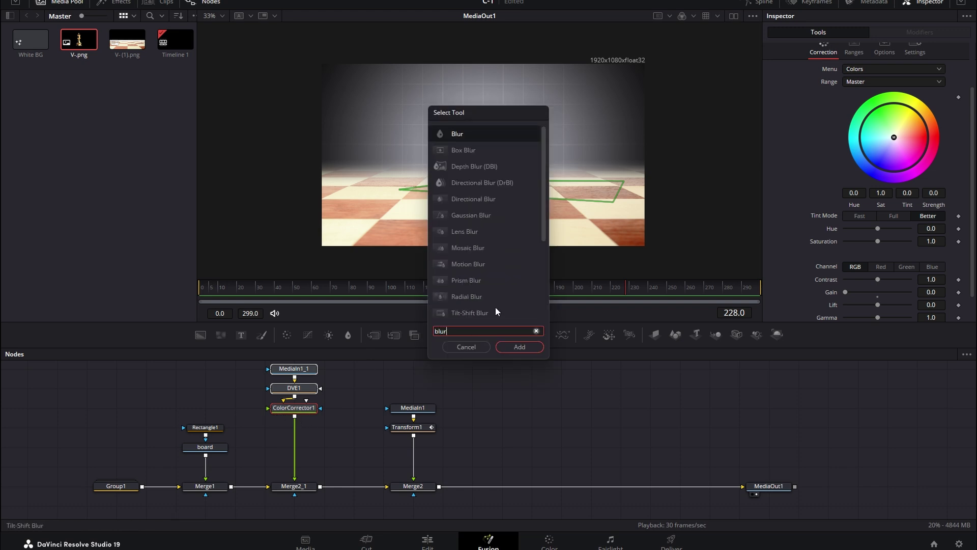
left_click(484, 220)
left_click(508, 344)
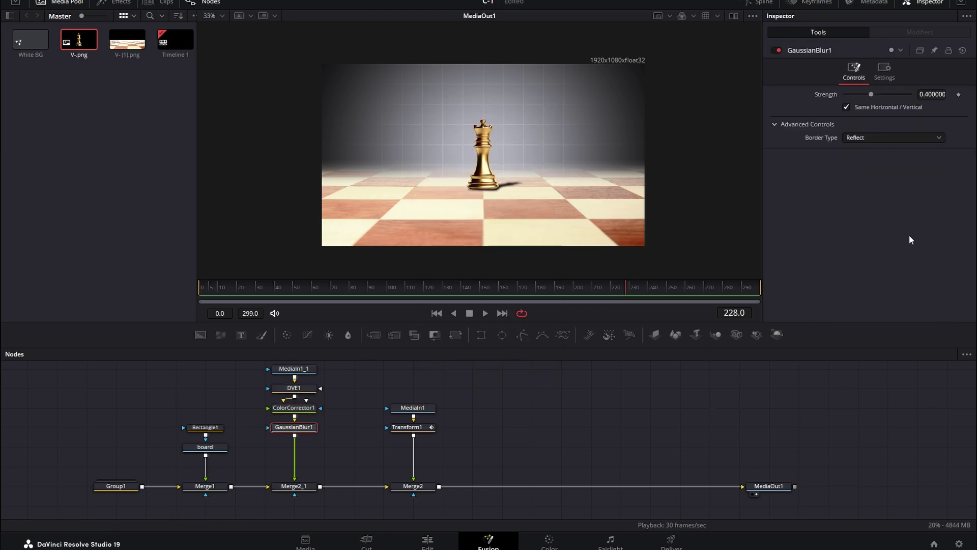
left_click_drag(871, 94, 872, 92)
left_click(328, 435)
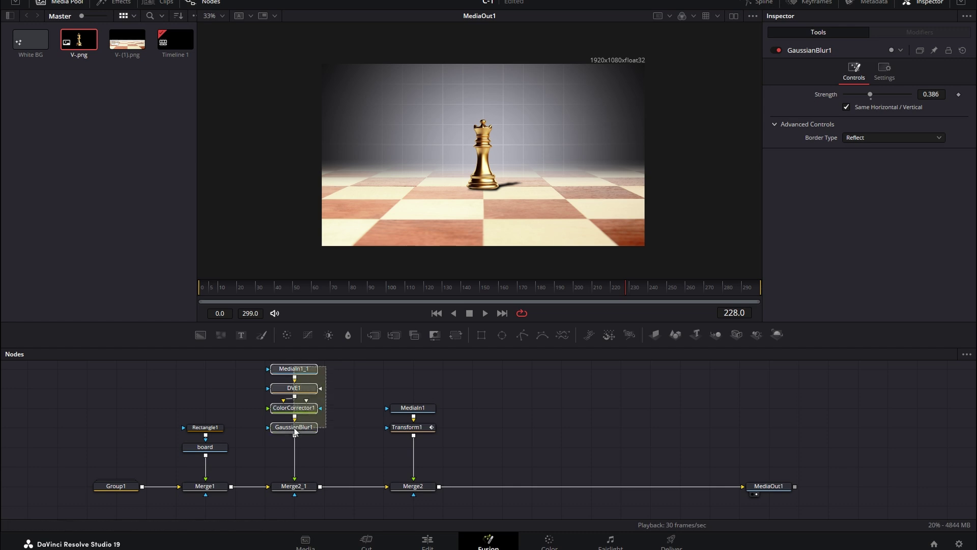
- Group the four shadow nodes into Group2 just above Merge2_1
left_click_drag(326, 366, 293, 430)
key("ctrl+g")
left_click_drag(304, 379, 305, 423)
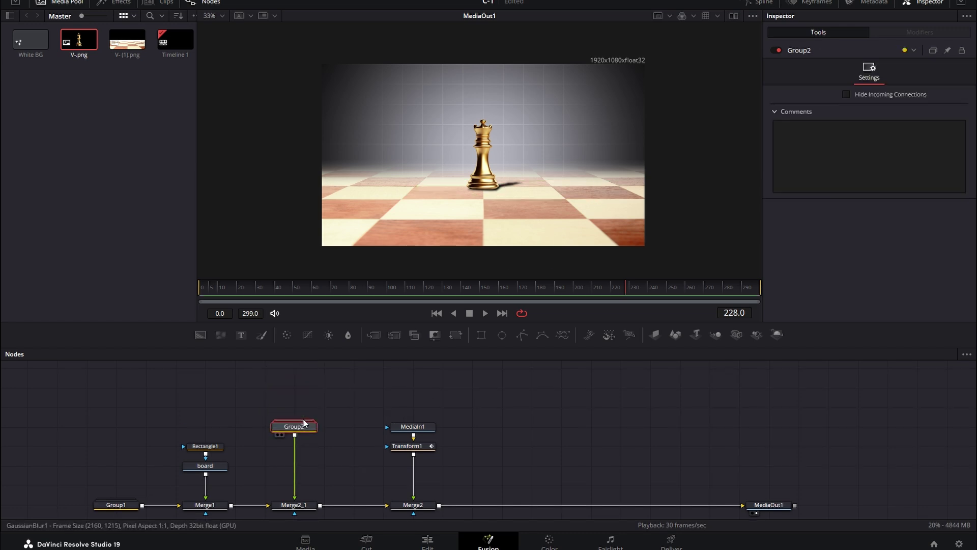
- Add Transform2 after Group2 and keyframe its Center and Angle at frame 230
left_click(456, 334)
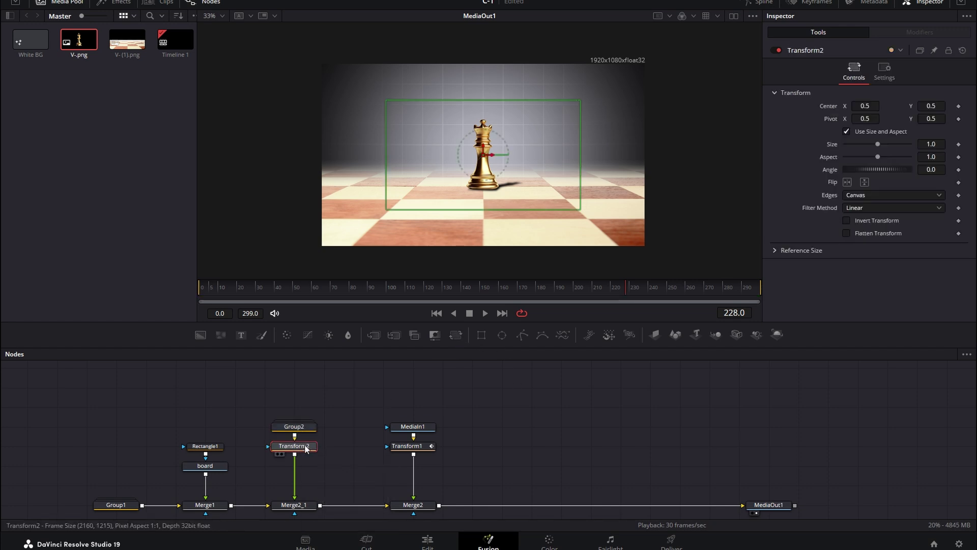
left_click(407, 446)
left_click(628, 287)
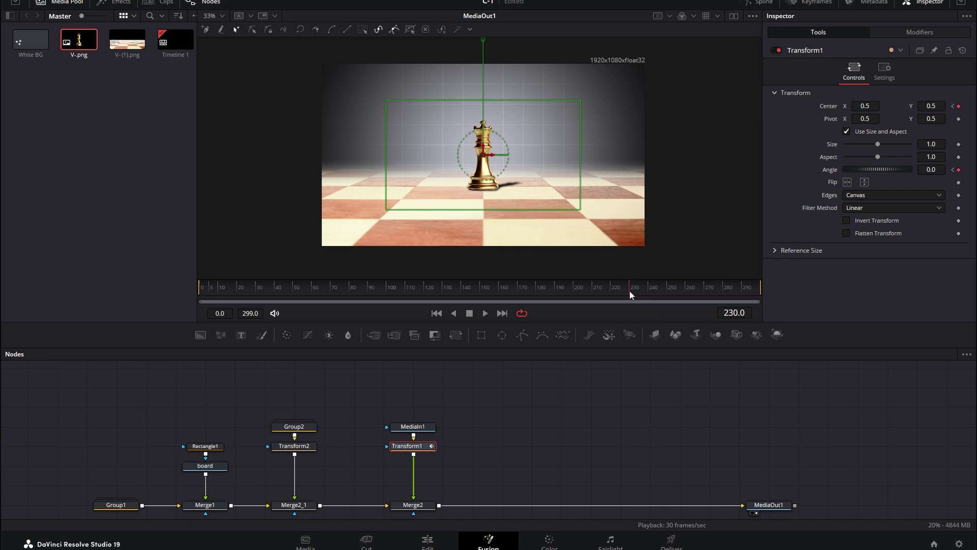
left_click(623, 288)
left_click_drag(624, 290, 630, 290)
left_click(302, 447)
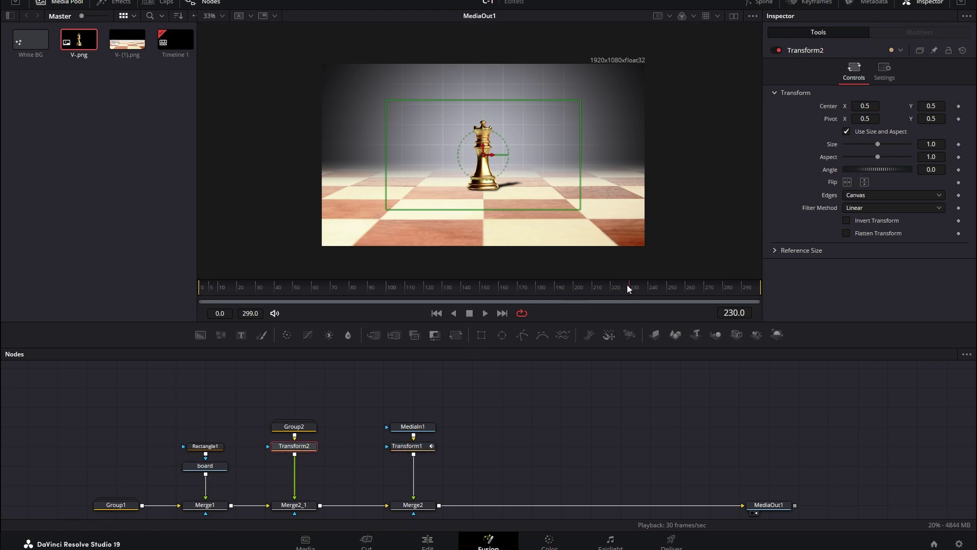
left_click(959, 170)
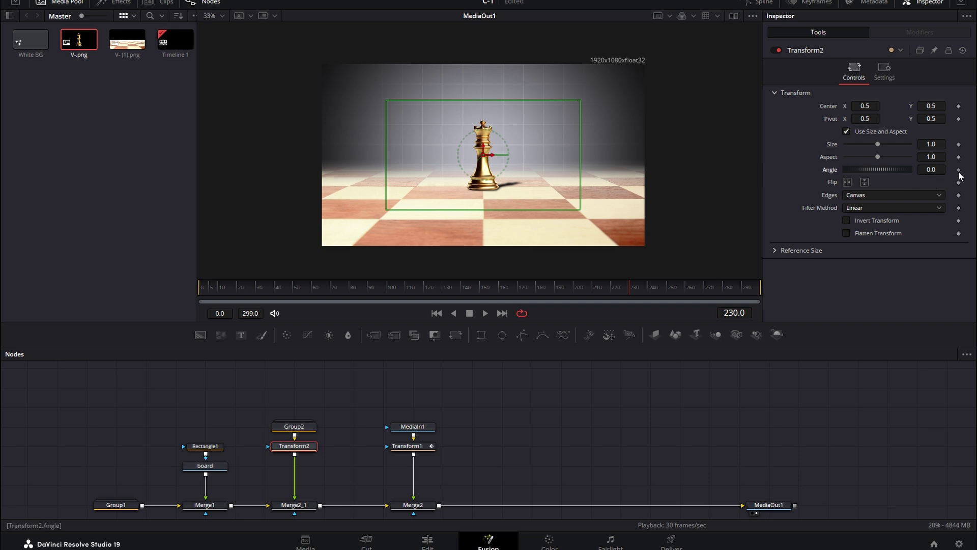
left_click(958, 106)
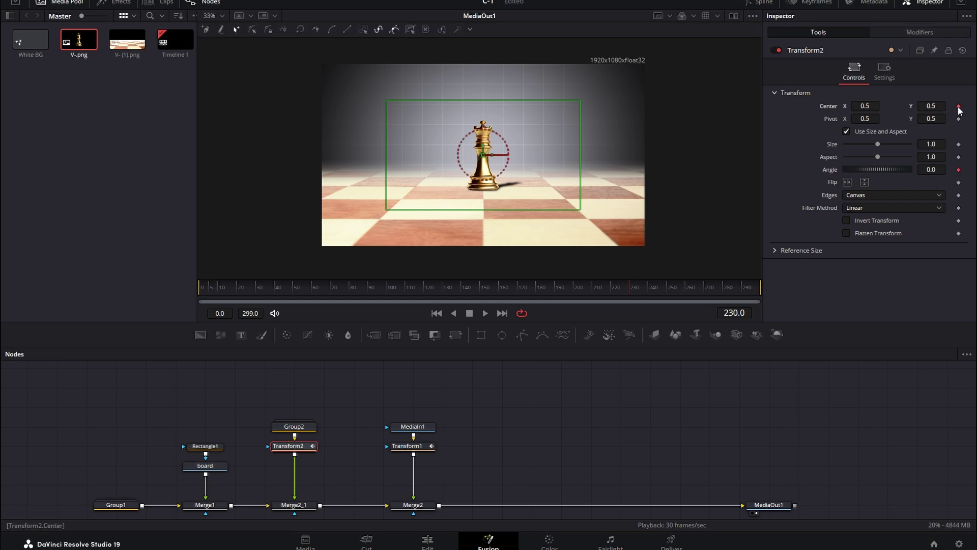
- At frame 0 move the shadow's Center off-screen right, then preview it sliding in
left_click_drag(252, 291, 199, 294)
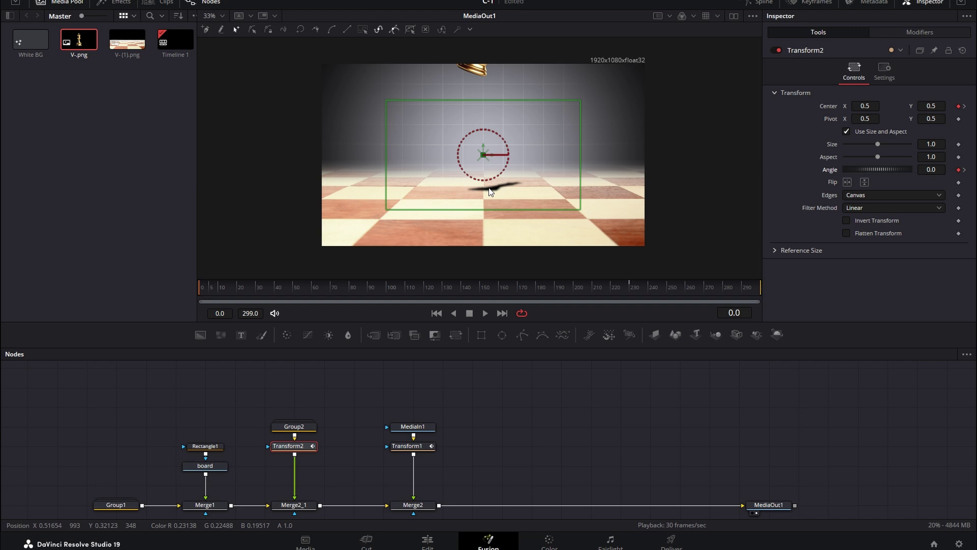
left_click_drag(864, 108, 868, 116)
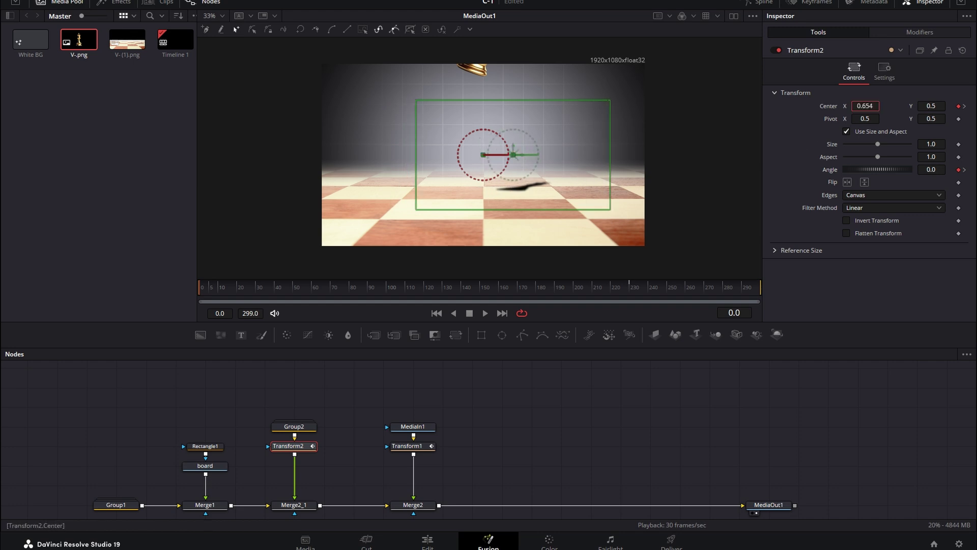
left_click_drag(936, 109, 874, 105)
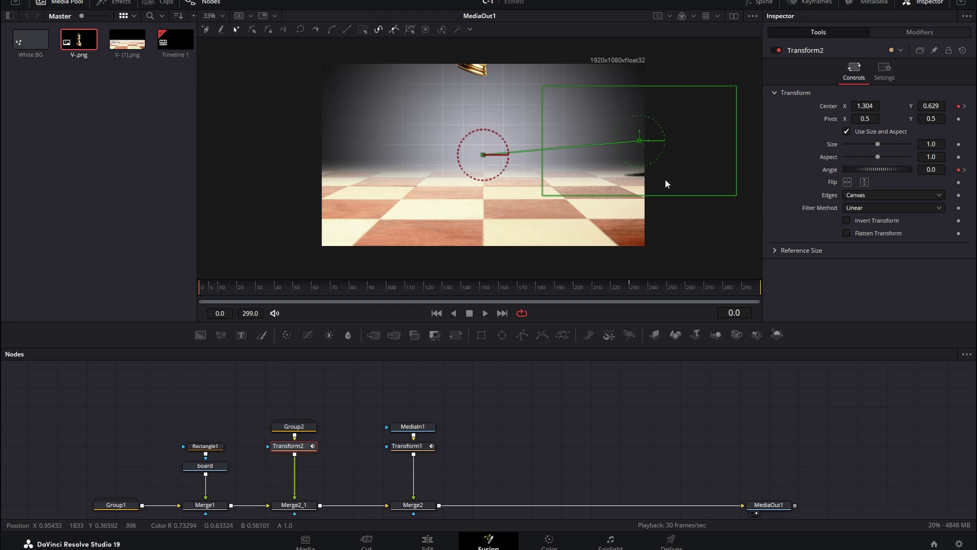
left_click(483, 392)
left_click(210, 288)
left_click_drag(210, 290, 626, 285)
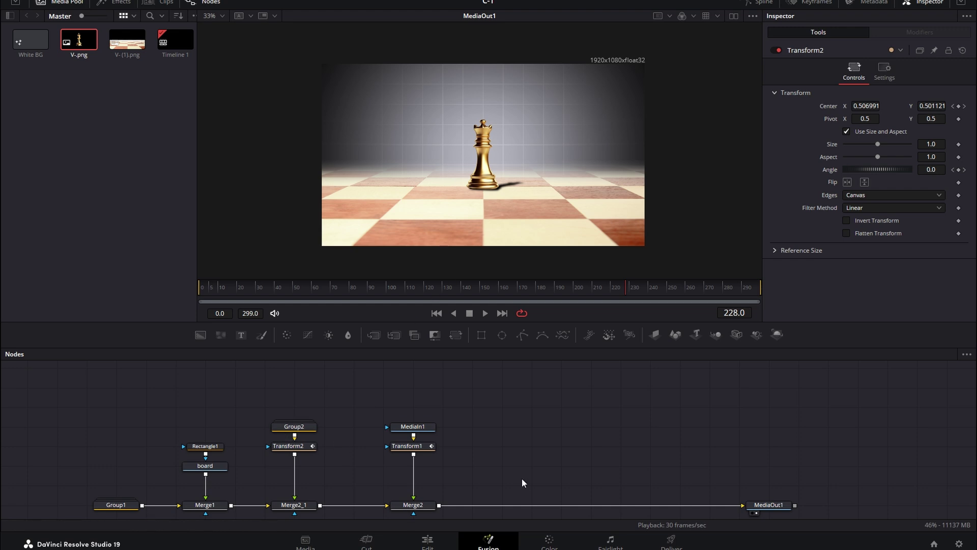
- Shift the node graph right and add V-.png again as MediaIn2
mouse_move(321, 372)
left_mouse_down()
mouse_move(498, 512)
mouse_move(557, 509)
left_mouse_up()
left_click(320, 406)
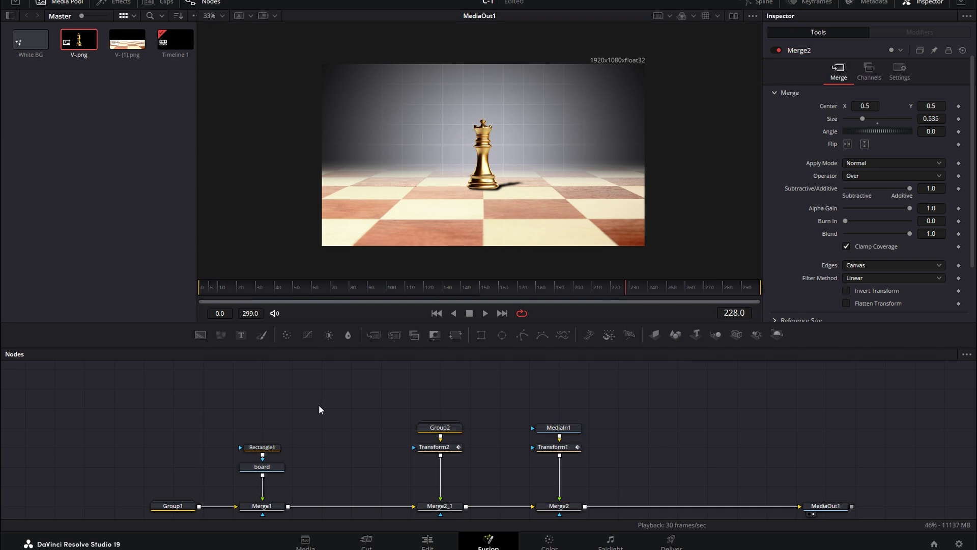
mouse_move(243, 420)
left_mouse_down()
mouse_move(291, 515)
mouse_move(377, 512)
left_mouse_up()
left_click(357, 506)
left_click(237, 407)
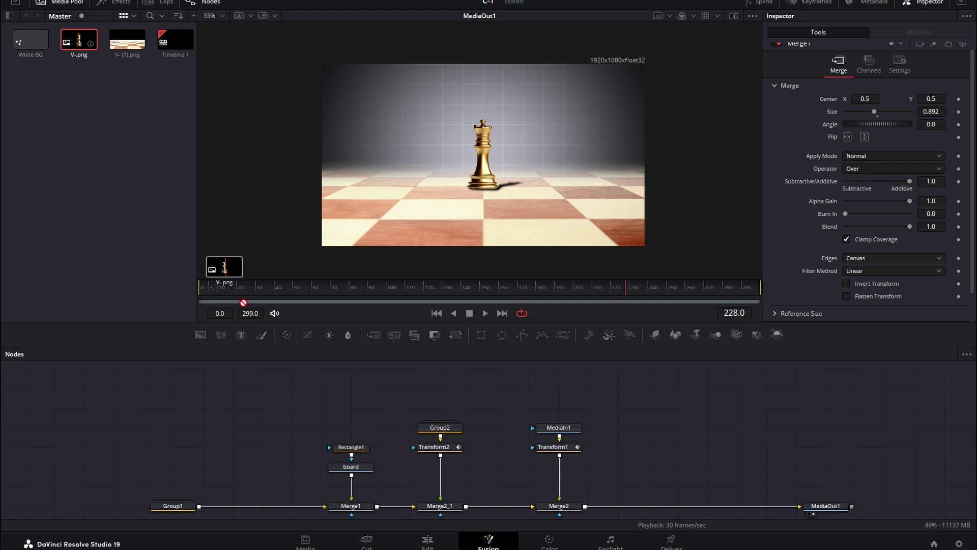
mouse_move(80, 45)
left_mouse_down()
mouse_move(234, 407)
mouse_move(200, 506)
left_mouse_up()
- Set Merge3 Size to 0.888 and Center Y to 0.672 for the second king copy
key("1")
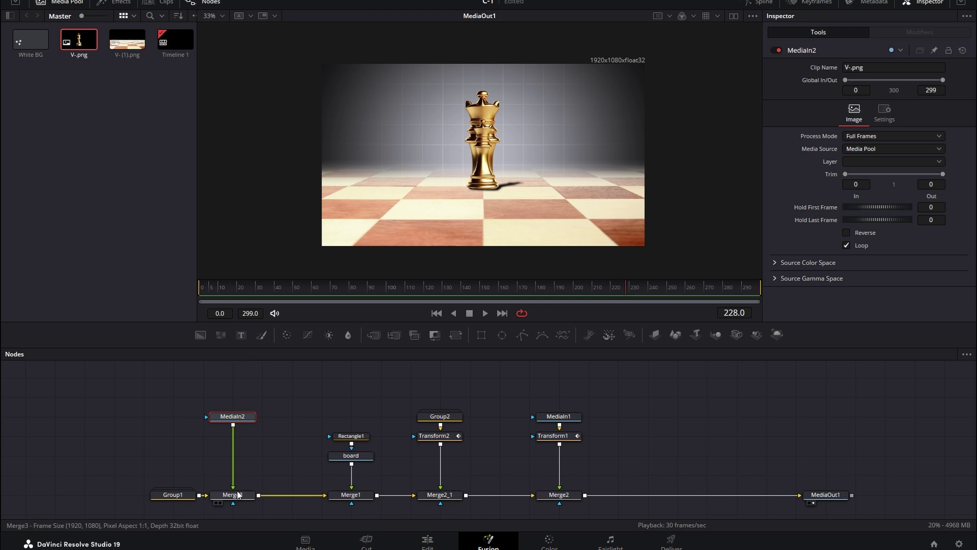
left_click(226, 496)
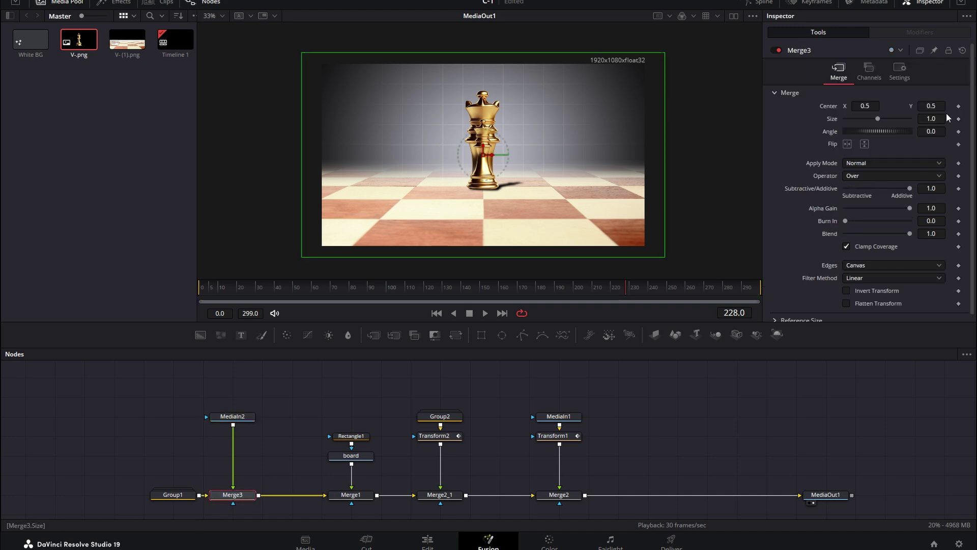
mouse_move(938, 118)
left_mouse_down()
mouse_move(935, 102)
mouse_move(957, 105)
mouse_move(922, 106)
mouse_move(931, 119)
left_mouse_up()
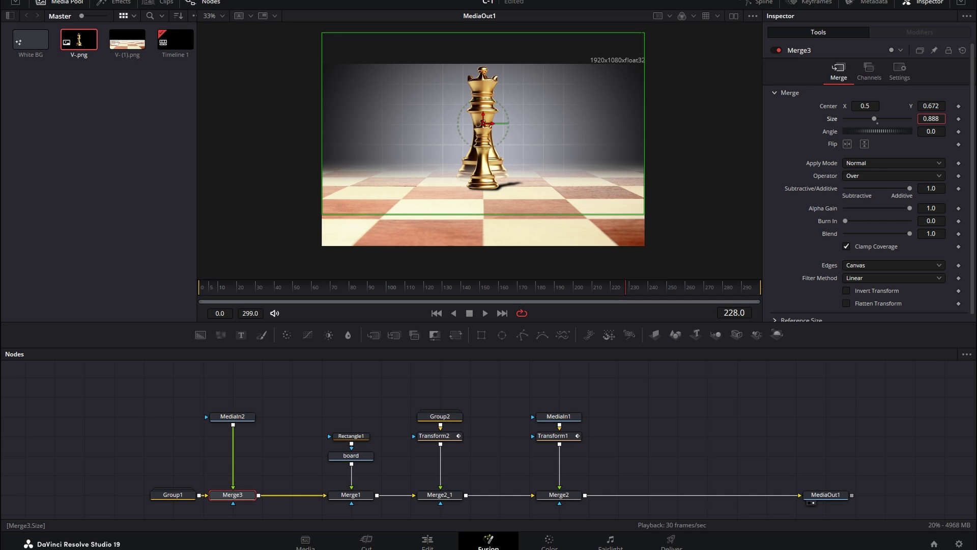
left_click(249, 416)
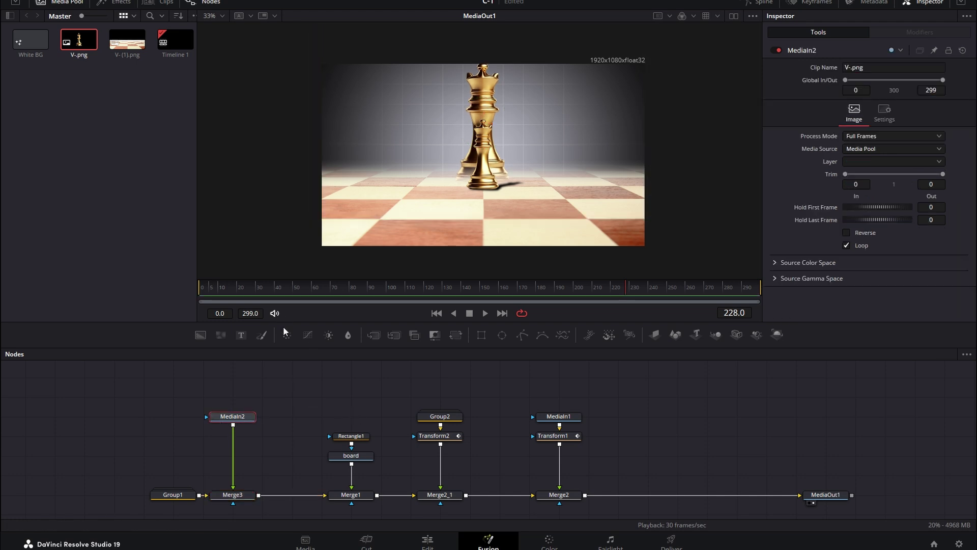
- Set the Color Corrector Gain after MediaIn2 to 0.11 to darken the copy
left_click(291, 338)
scroll(827, 259, "down", 2)
left_click_drag(879, 261, 843, 261)
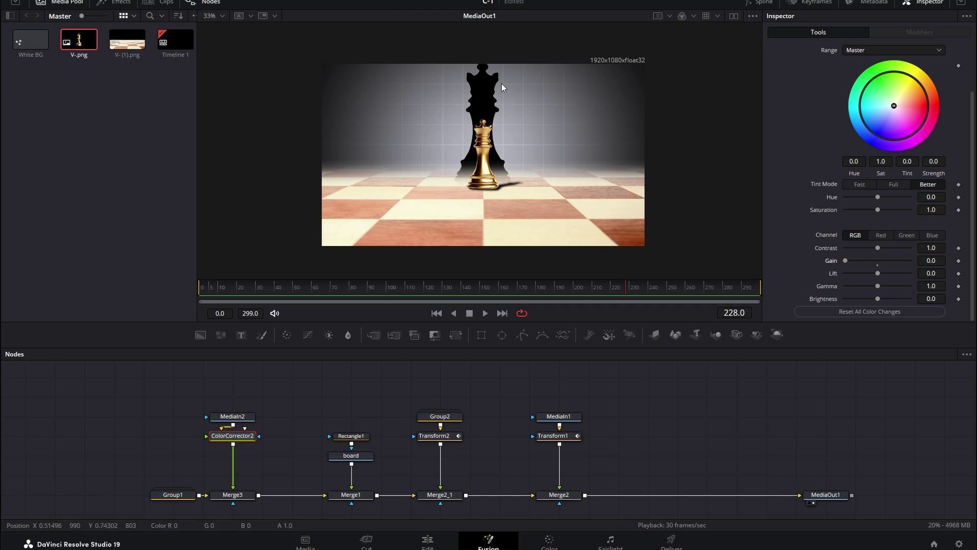
- Add a Gaussian Blur at strength about 0.37 after the colour corrector
key("shift+space")
key("Escape")
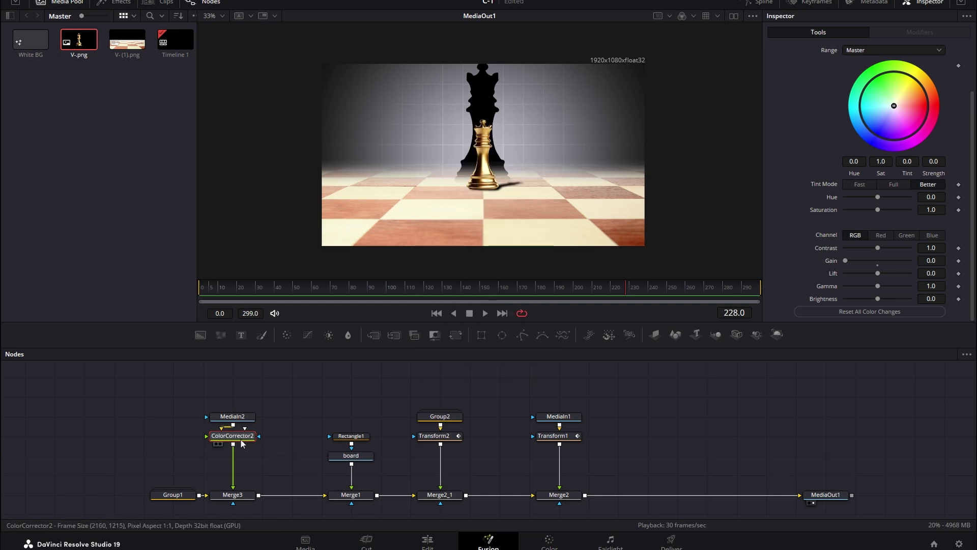
key("shift+space")
type("gaussian")
left_click(515, 343)
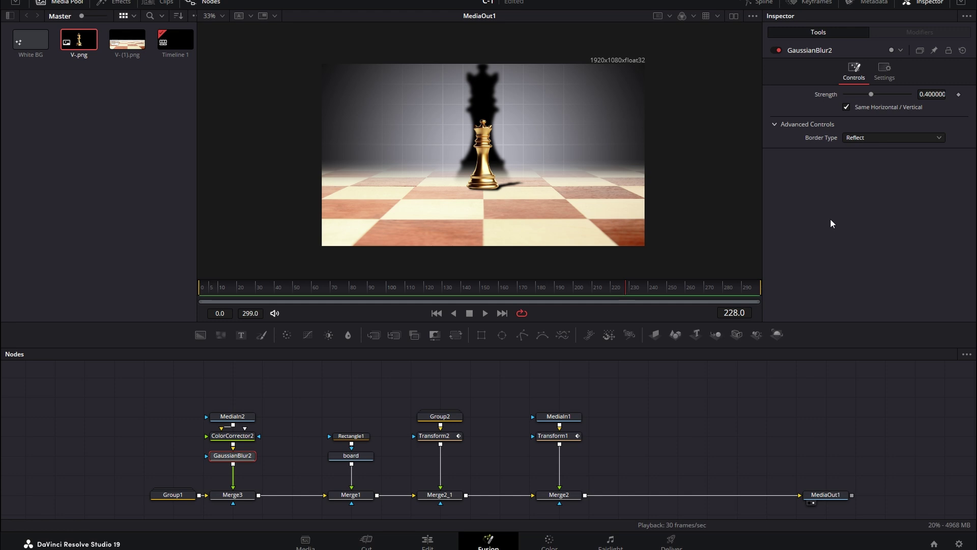
left_click_drag(871, 94, 870, 94)
left_click(231, 493)
left_click_drag(587, 288, 350, 299)
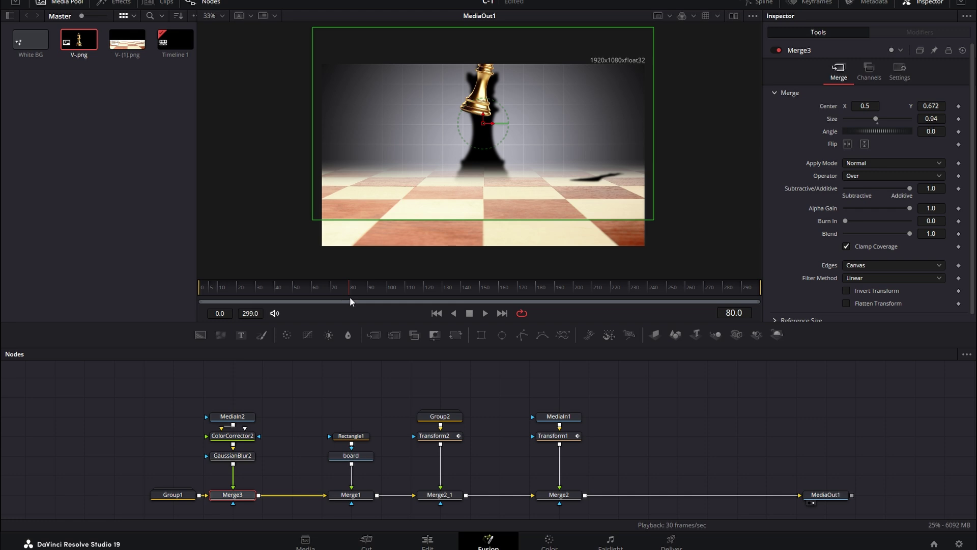
- Keyframe Merge3's Blend at 1.0 near frame 228 and 0.0 at frame 80, then preview the fade-in
left_click(891, 70)
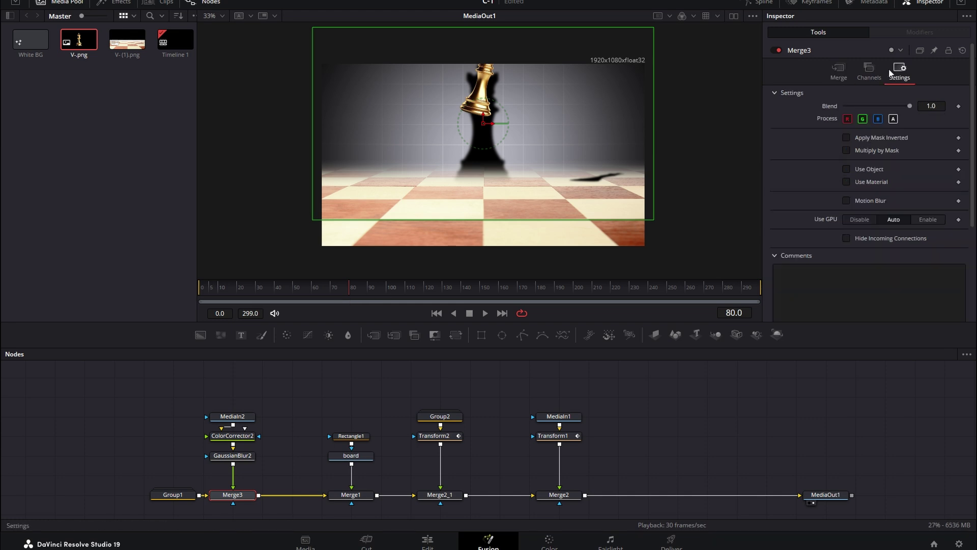
left_click(960, 107)
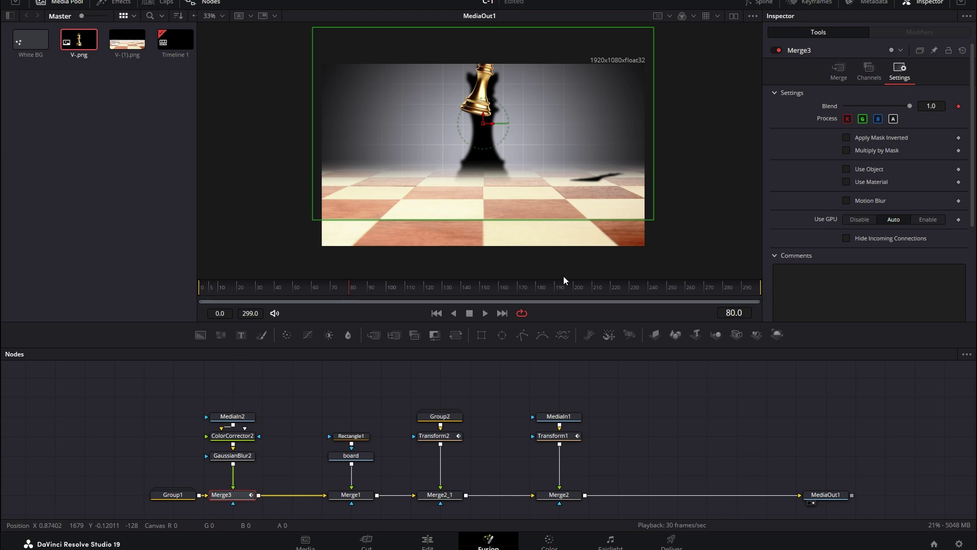
left_click_drag(639, 291, 631, 295)
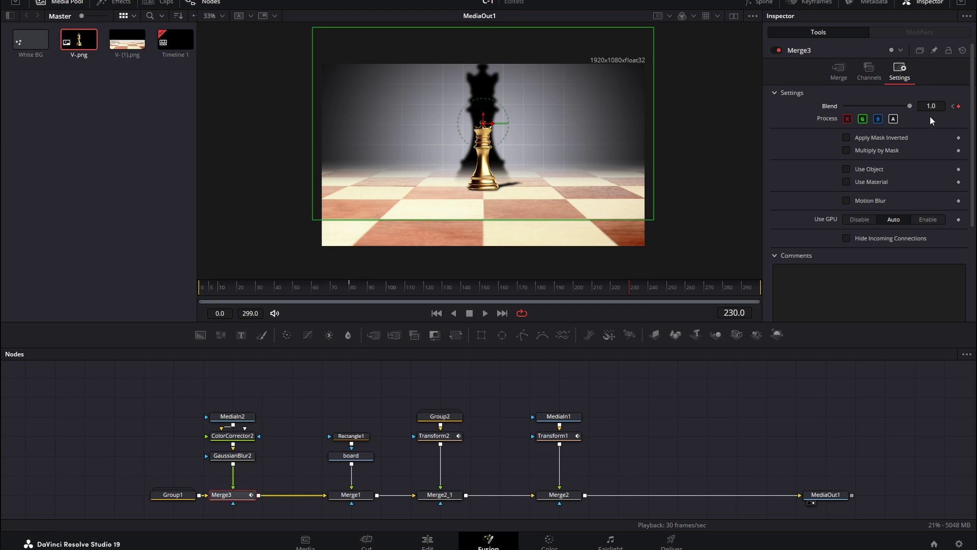
left_click(954, 108)
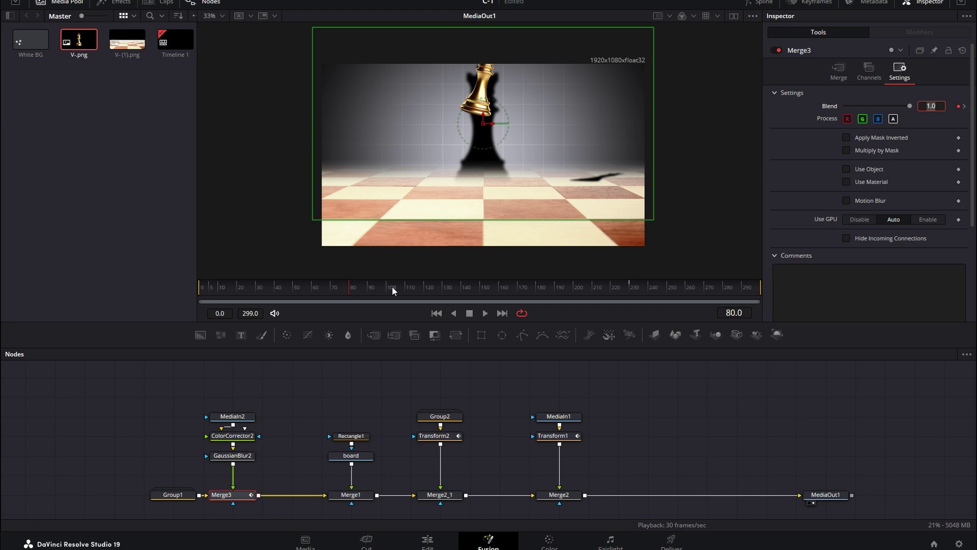
left_click_drag(910, 105, 841, 106)
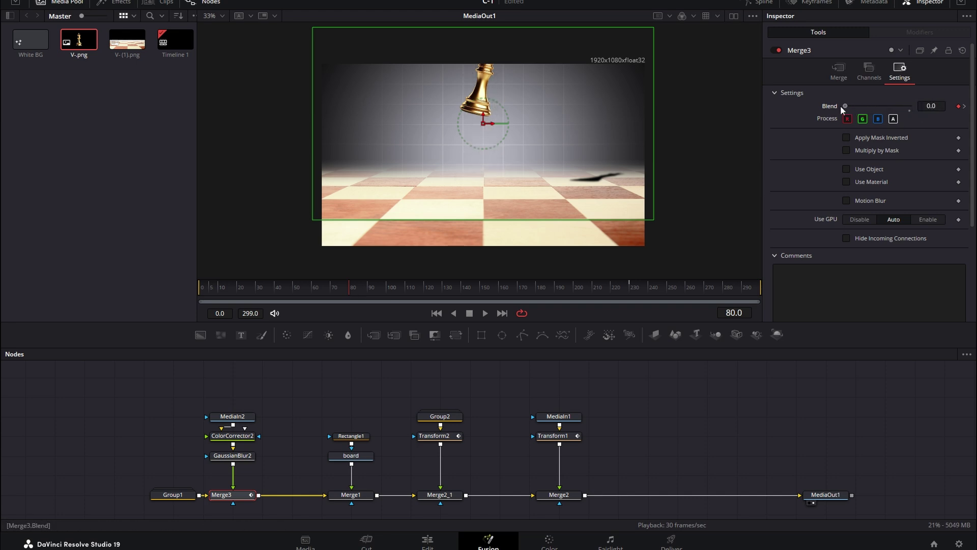
left_click_drag(352, 294, 613, 295)
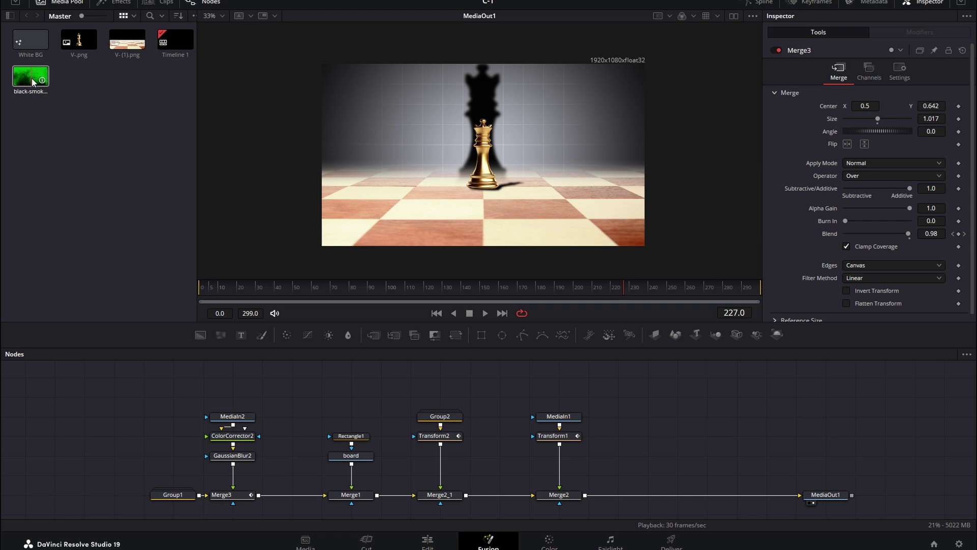
- Delete a misplaced smoke node and shift the MediaIn2 silhouette branch left to make room
left_click_drag(31, 77, 615, 397)
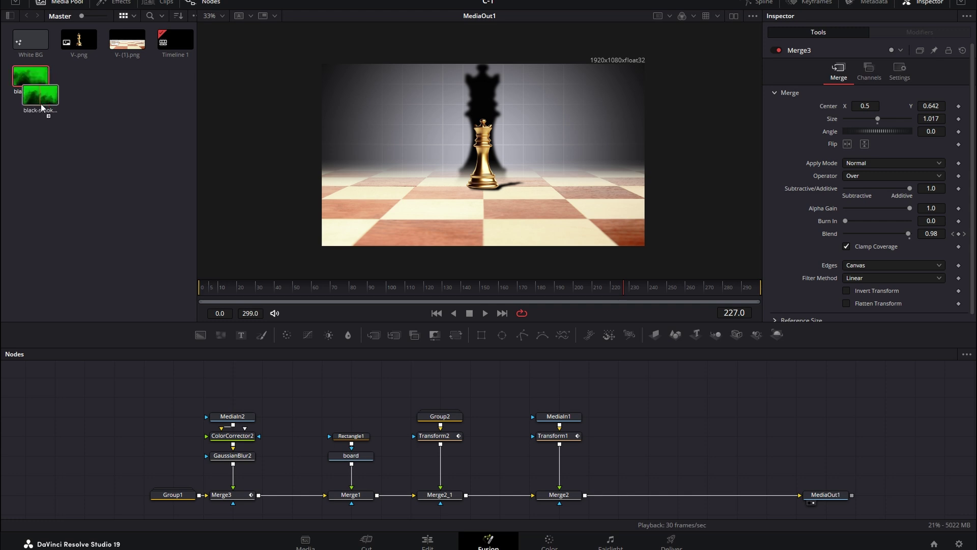
left_click_drag(30, 77, 618, 417)
key("Delete")
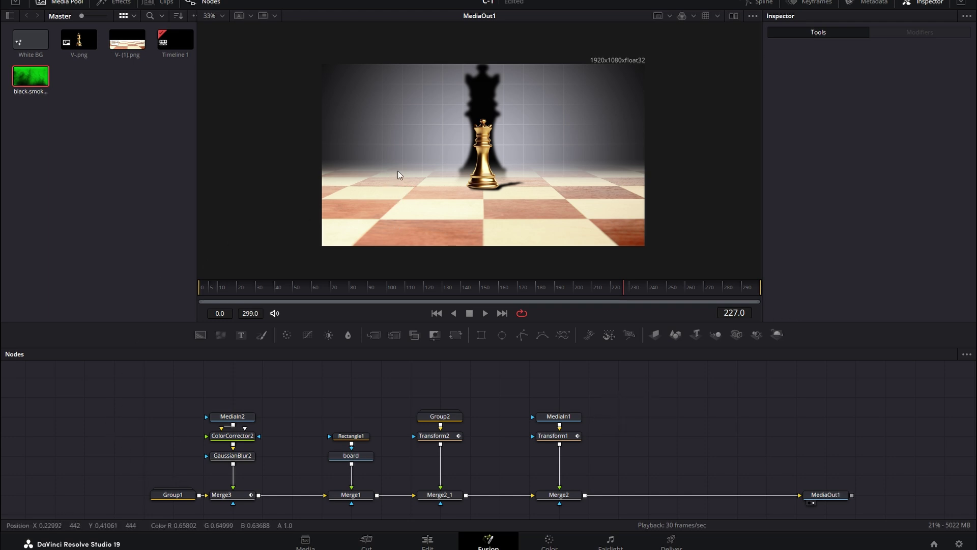
left_click_drag(174, 497, 114, 497)
mouse_move(236, 372)
left_mouse_down()
mouse_move(213, 503)
mouse_move(202, 500)
left_mouse_up()
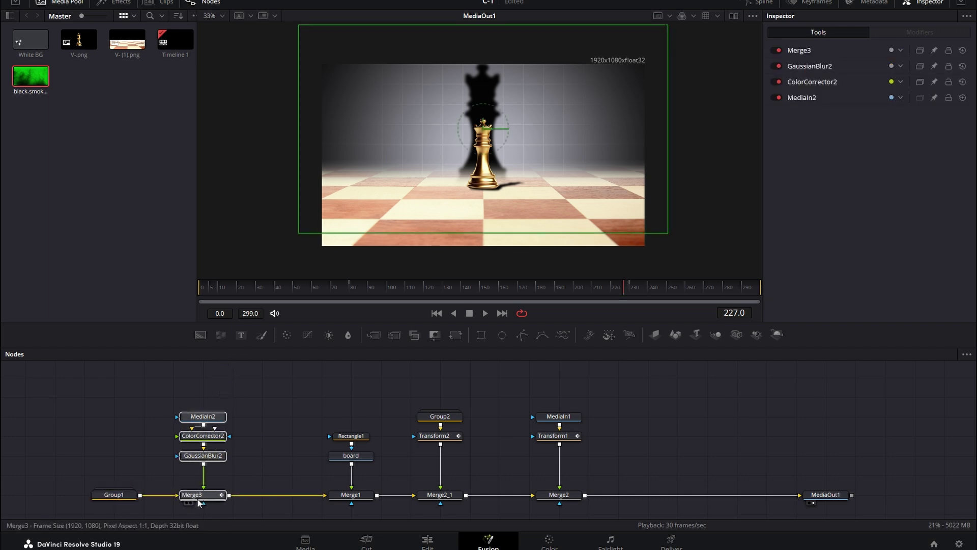
left_click(202, 500)
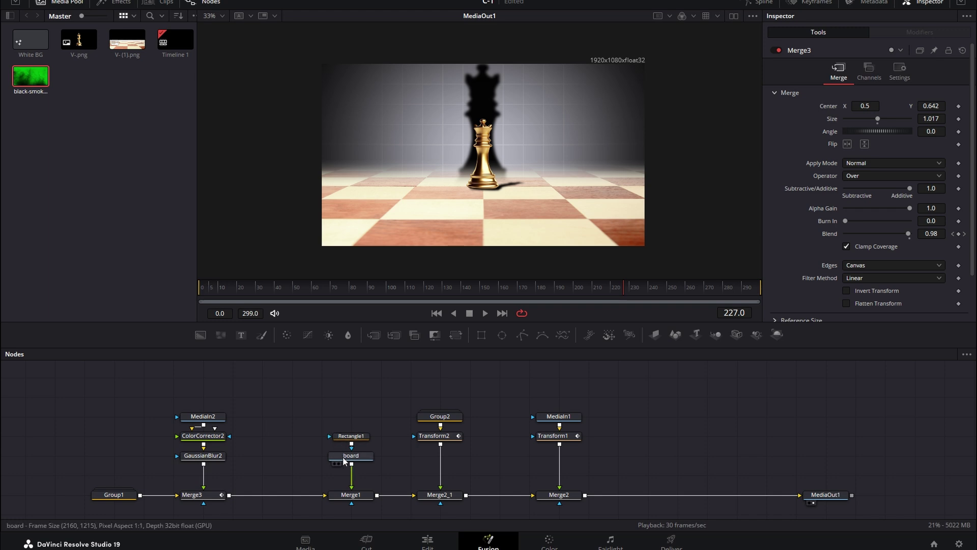
- Drop the black-smoke clip in as MediaIn3 and merge it onto Merge3's output as Merge4
mouse_move(30, 76)
left_mouse_down()
mouse_move(305, 415)
mouse_move(229, 495)
left_mouse_up()
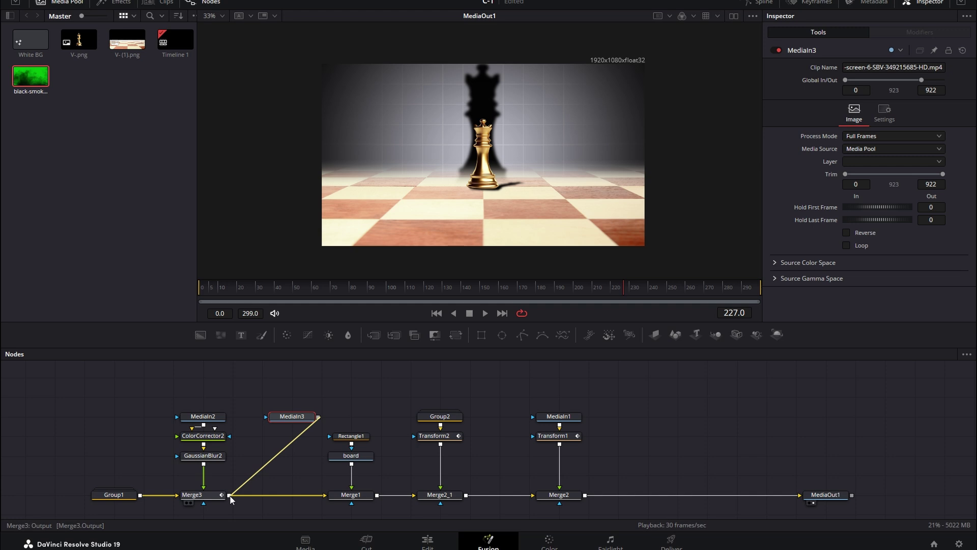
left_click_drag(294, 422, 293, 402)
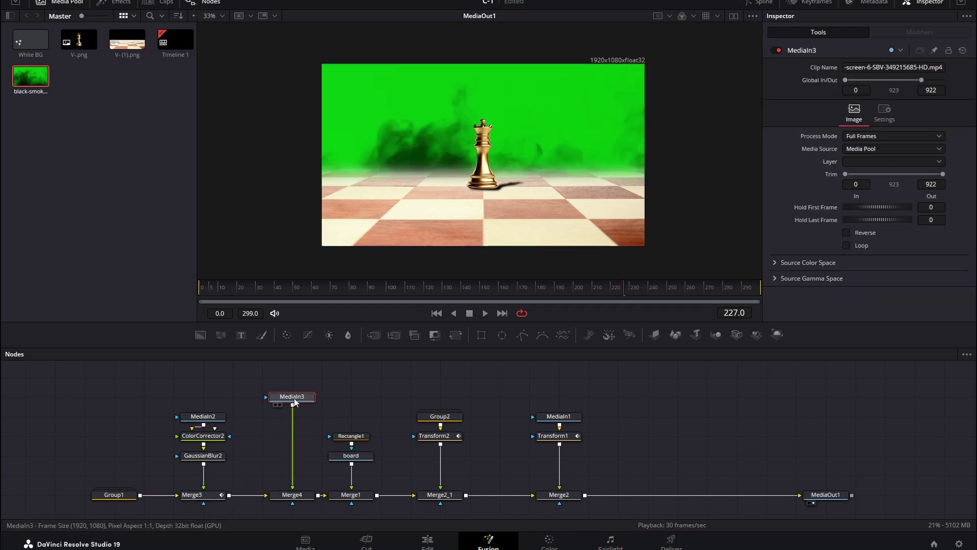
left_click(300, 497)
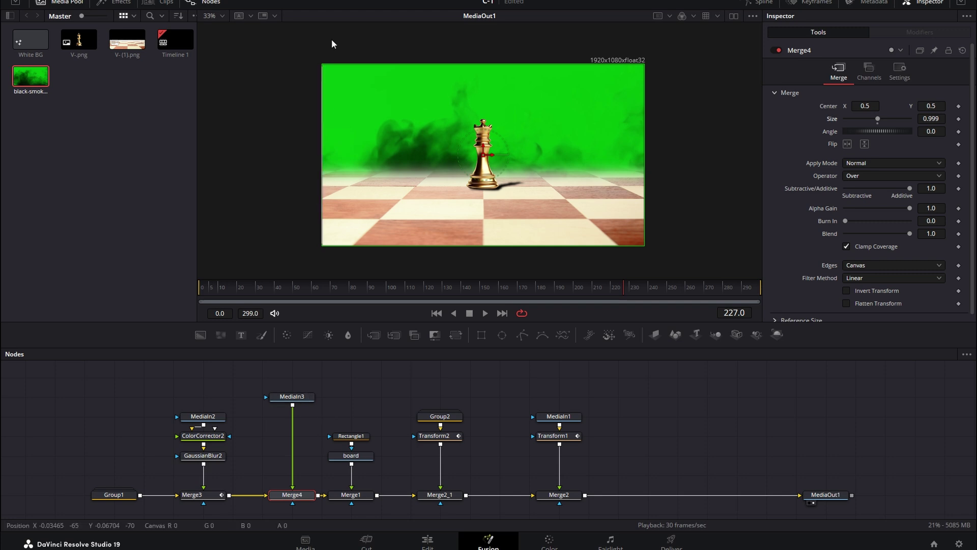
left_click_drag(288, 400, 284, 417)
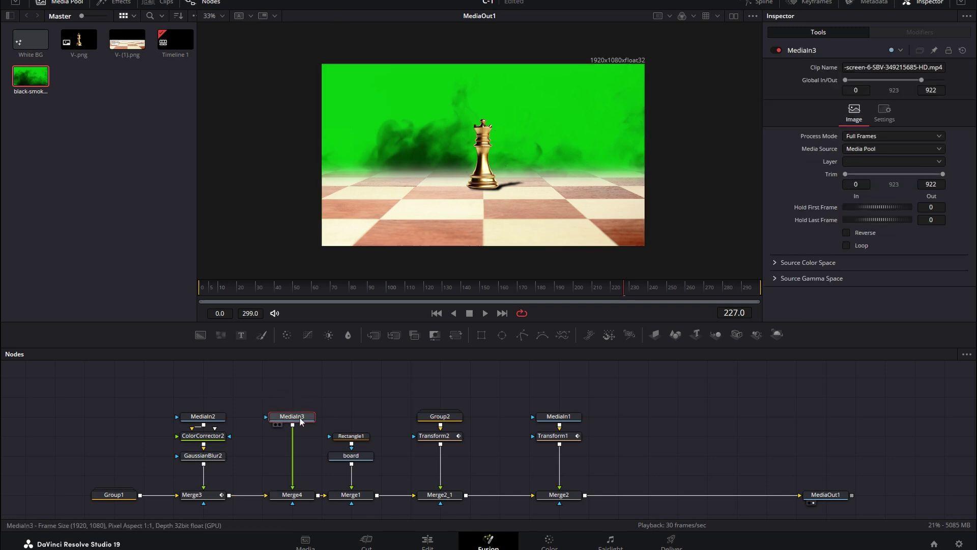
- Rename the MediaIn3 node to 'smoke'
key("F2")
type("s")
type("e")
key("Return")
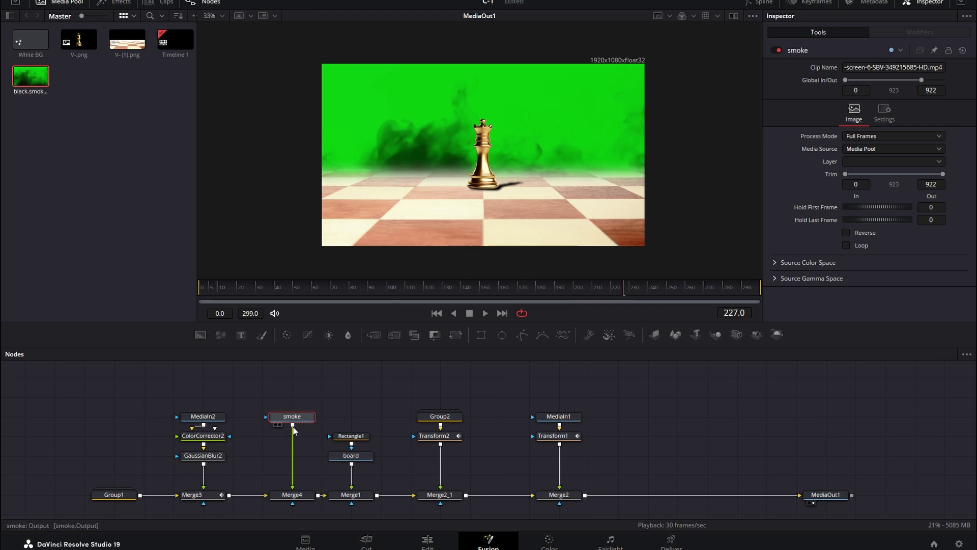
- Add an Ultra Keyer below the smoke node and tune it to remove the green screen
key("shift+space")
type("key")
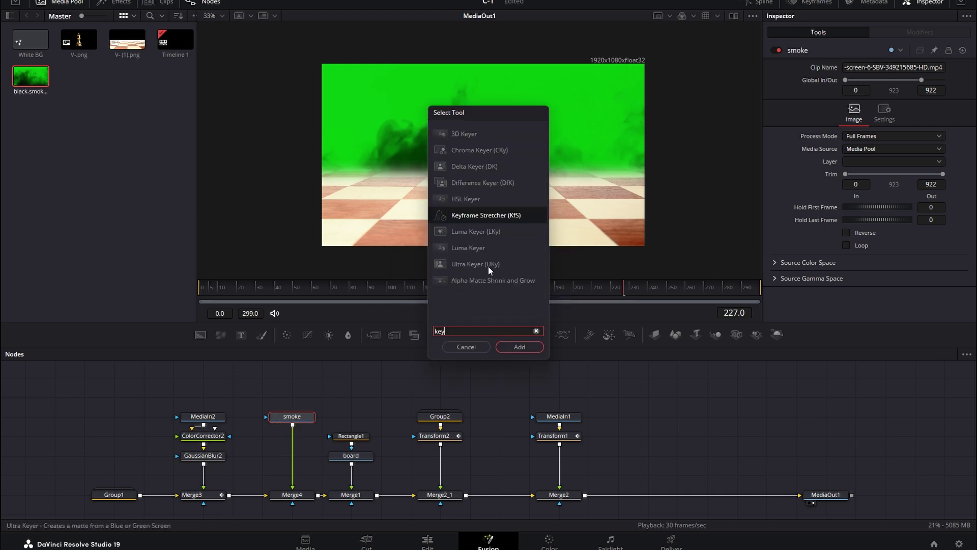
left_click(478, 264)
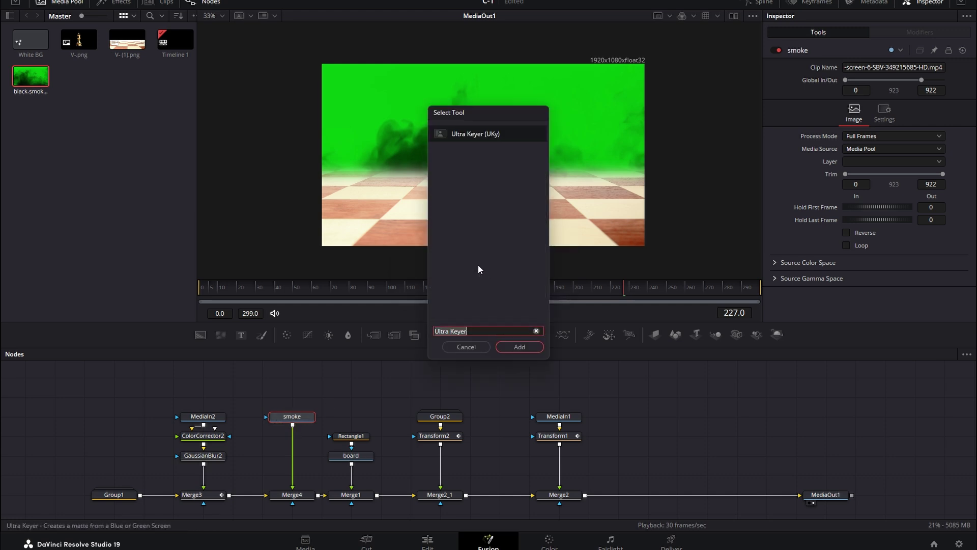
left_click(518, 347)
left_click_drag(877, 120, 923, 123)
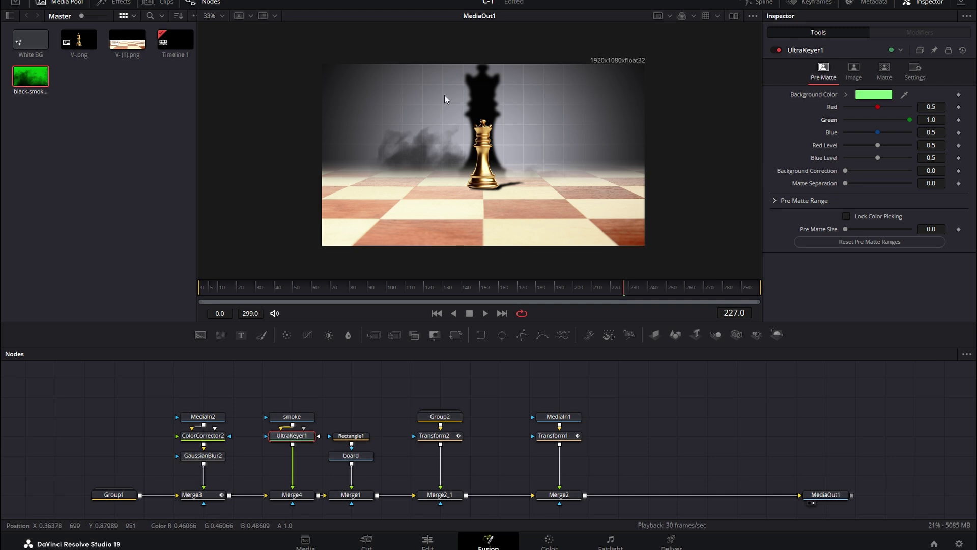
left_click(287, 493)
left_click(293, 479)
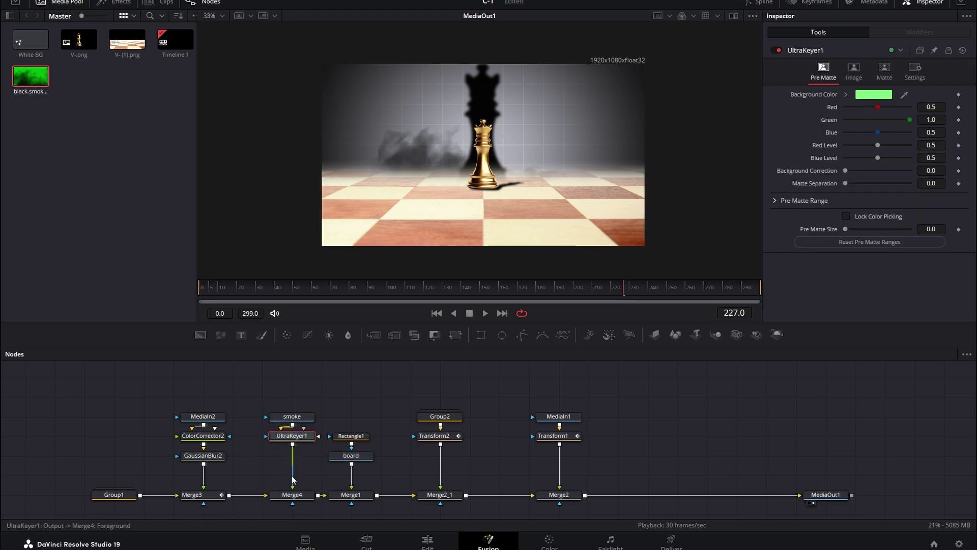
- Lower Merge4's smoke Blend and preview the fall, settling on frame 80
left_click(286, 496)
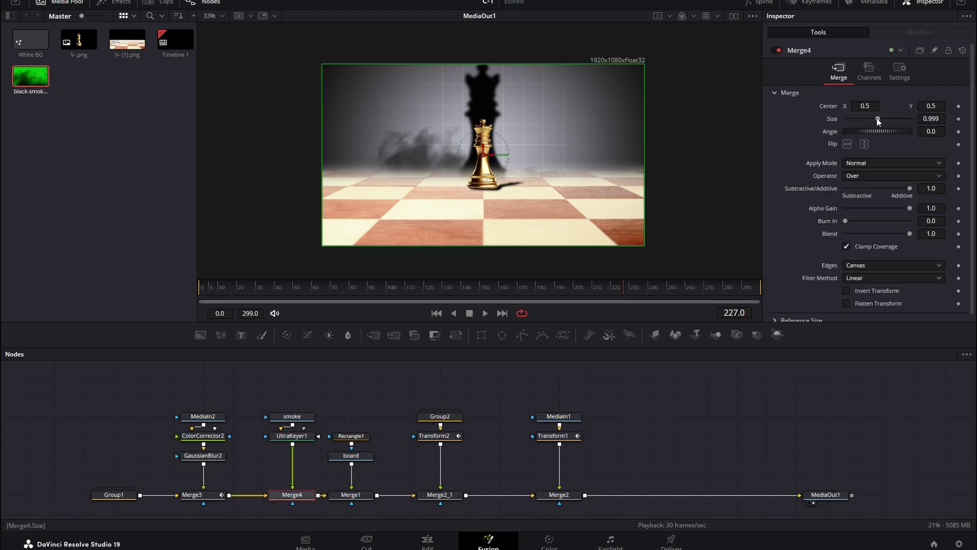
left_click_drag(930, 107, 942, 108)
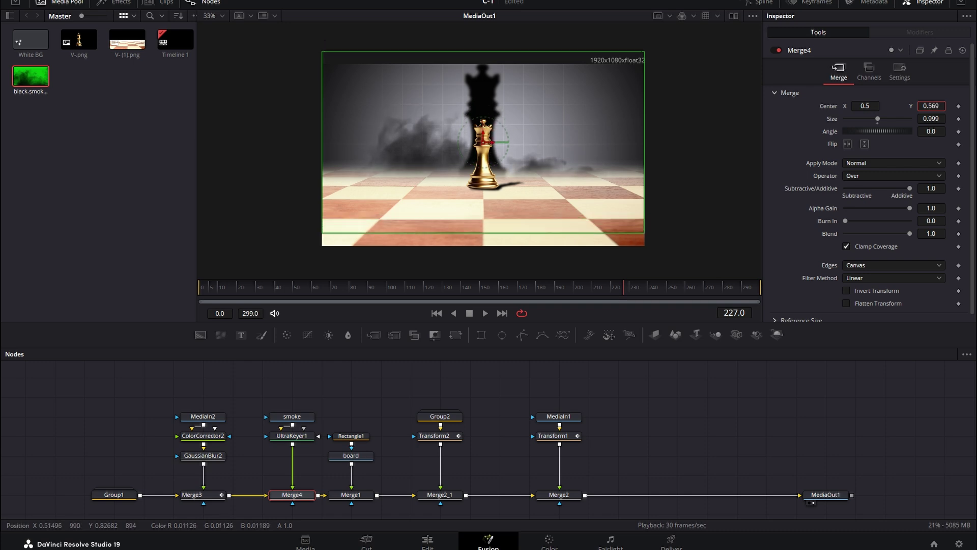
left_click(900, 77)
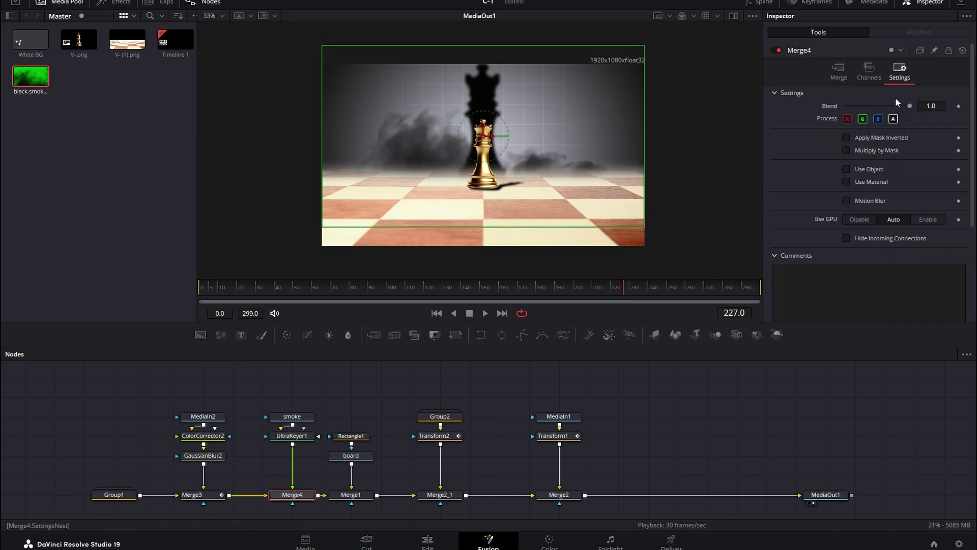
left_click_drag(911, 107, 895, 106)
left_click(663, 447)
left_click_drag(458, 285, 349, 293)
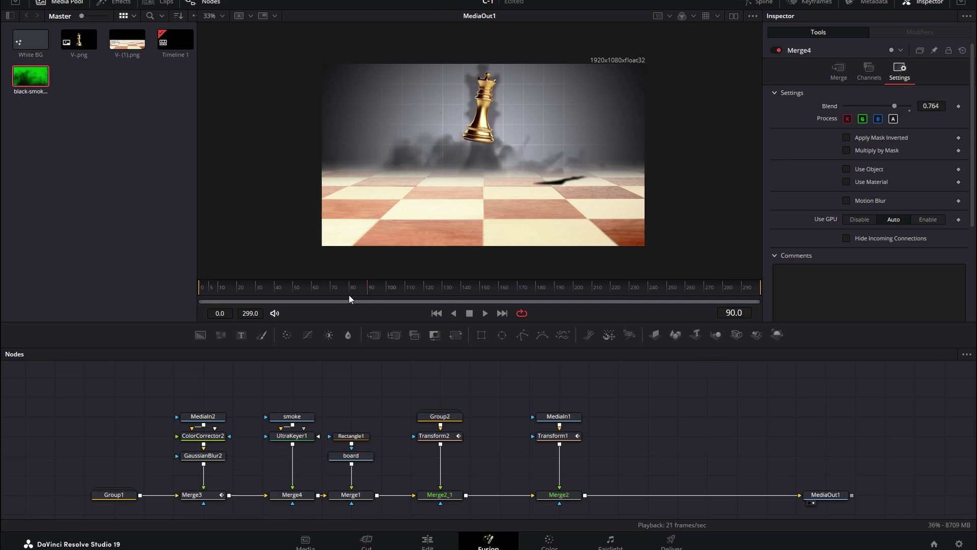
left_click(514, 285)
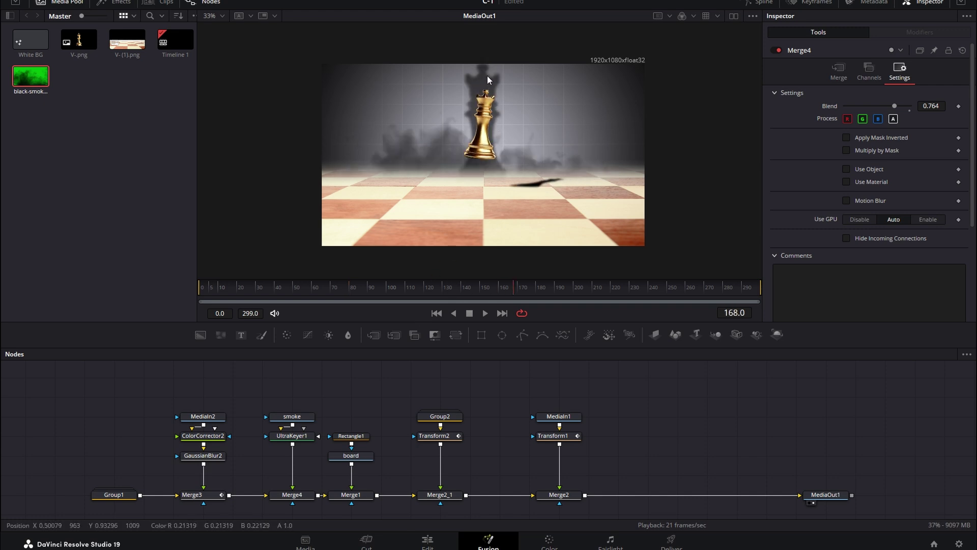
left_click(353, 289)
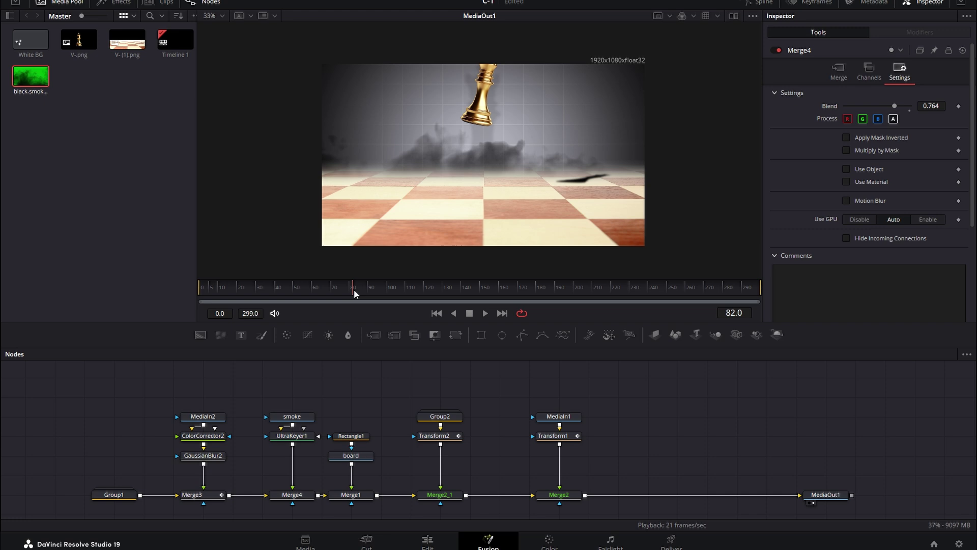
left_click_drag(351, 288, 349, 289)
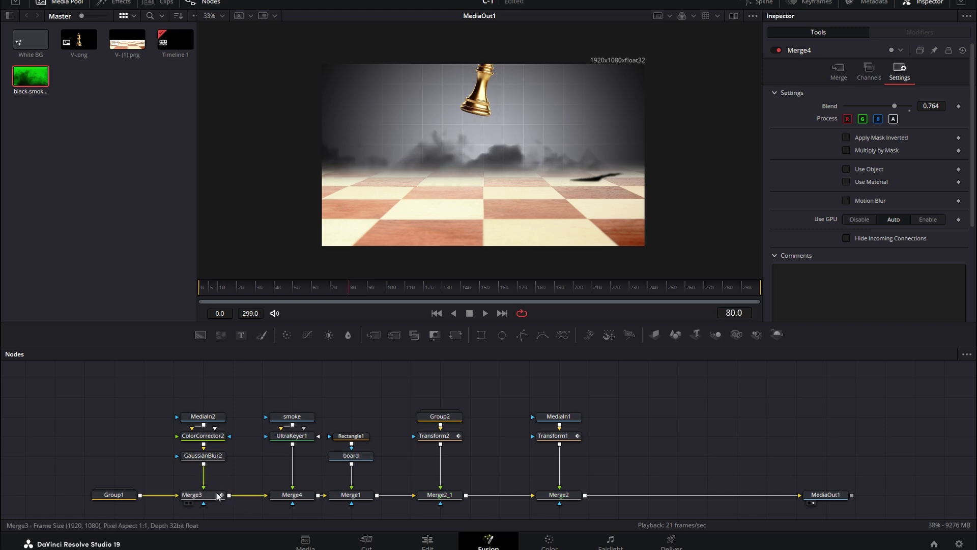
- Keyframe Merge4's Blend at 0.134 on frame 80 and 0.764 on frame 294, checking frame 132
left_click(288, 499)
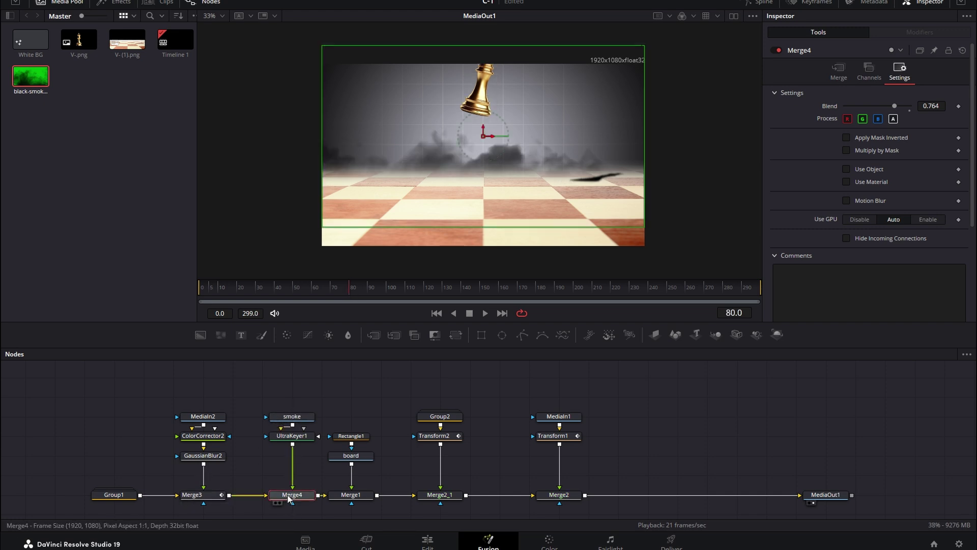
left_click(959, 107)
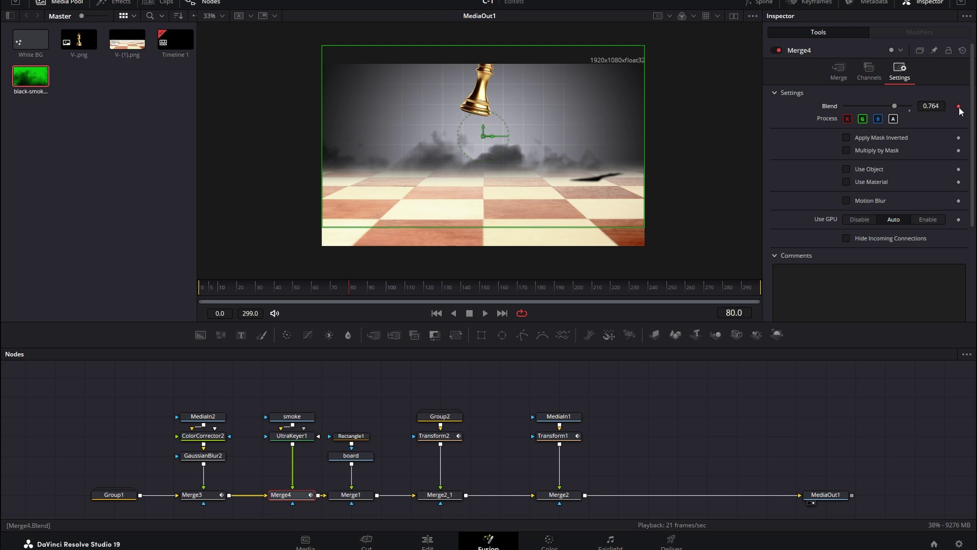
left_click_drag(565, 289, 631, 289)
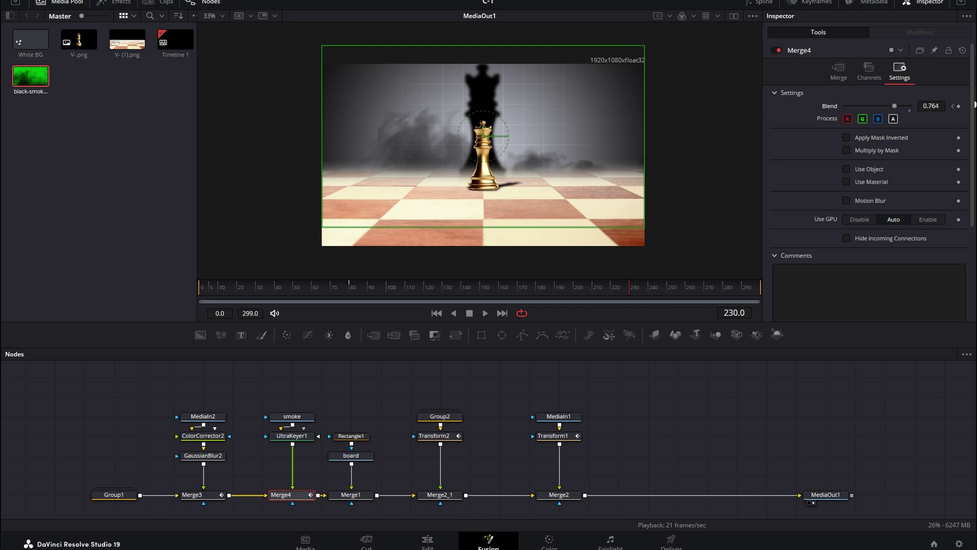
left_click(953, 106)
left_click(964, 106)
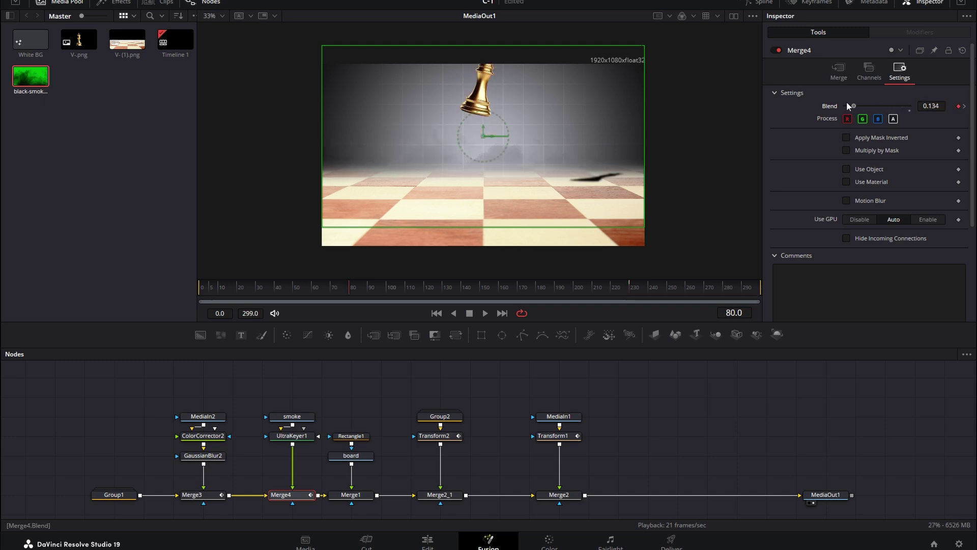
left_click(538, 406)
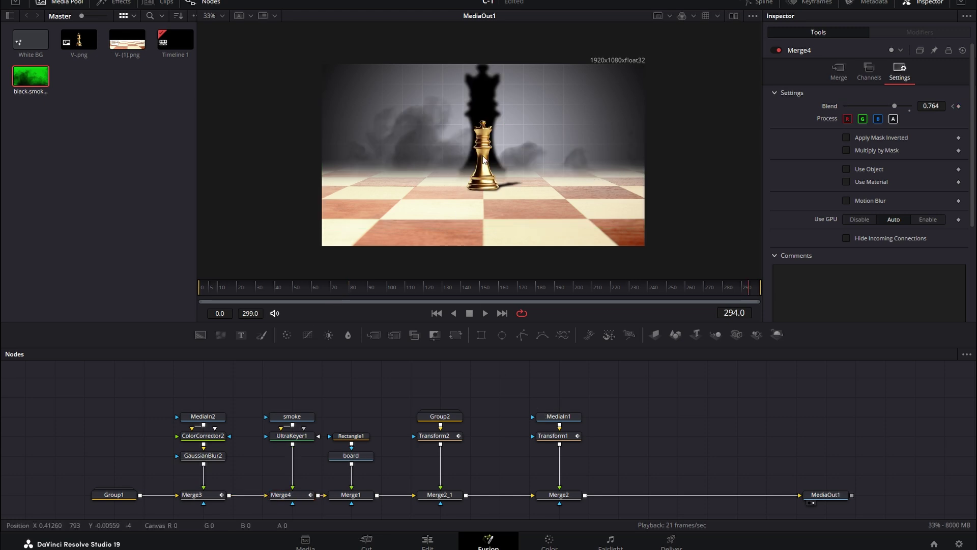
left_click(446, 287)
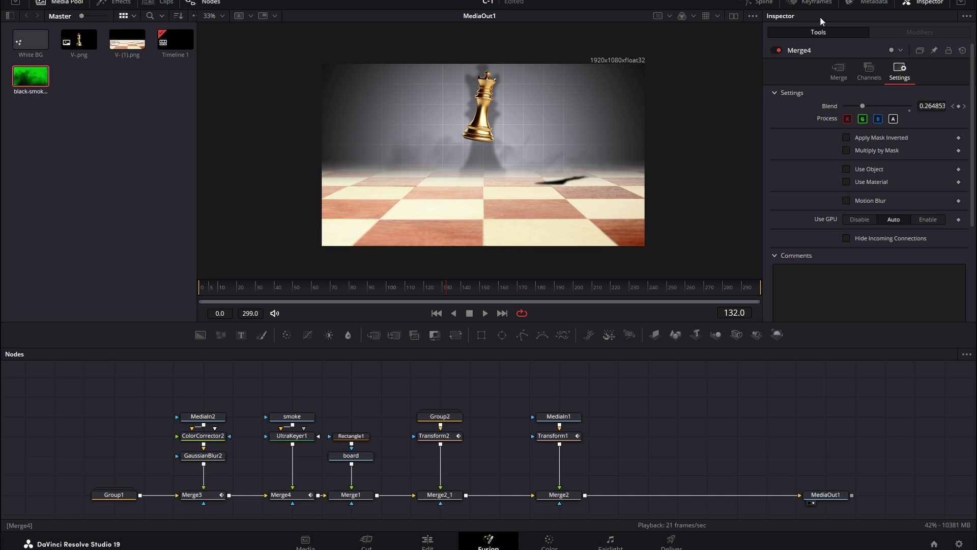
left_click(748, 2)
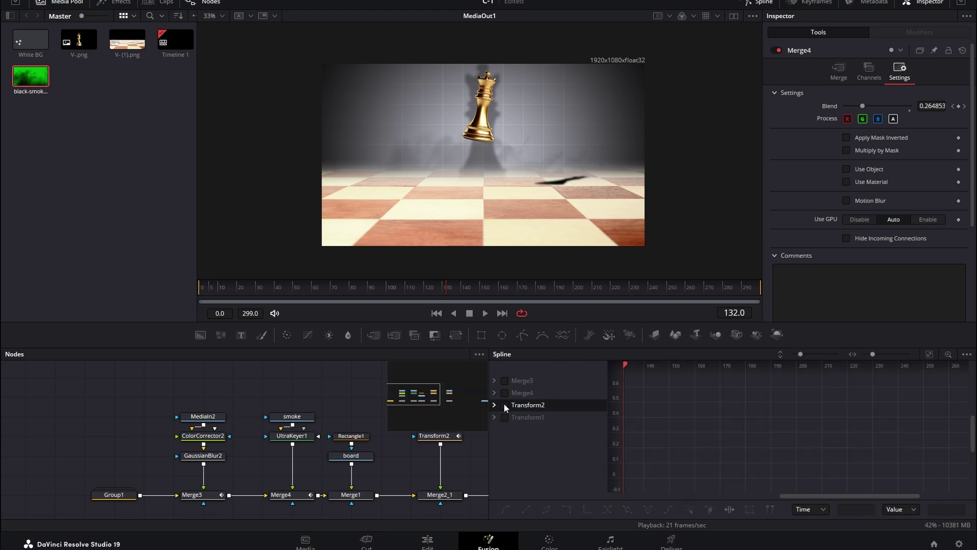
- Smooth Transform1's drop keyframes and lengthen Ease In to 65.8 with Ease Out at 33.0
left_click(505, 417)
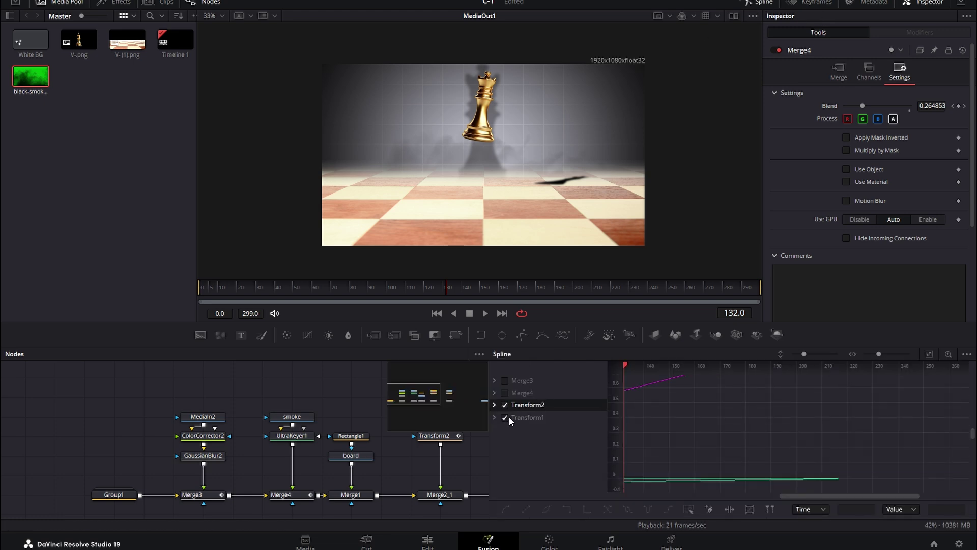
left_click(930, 355)
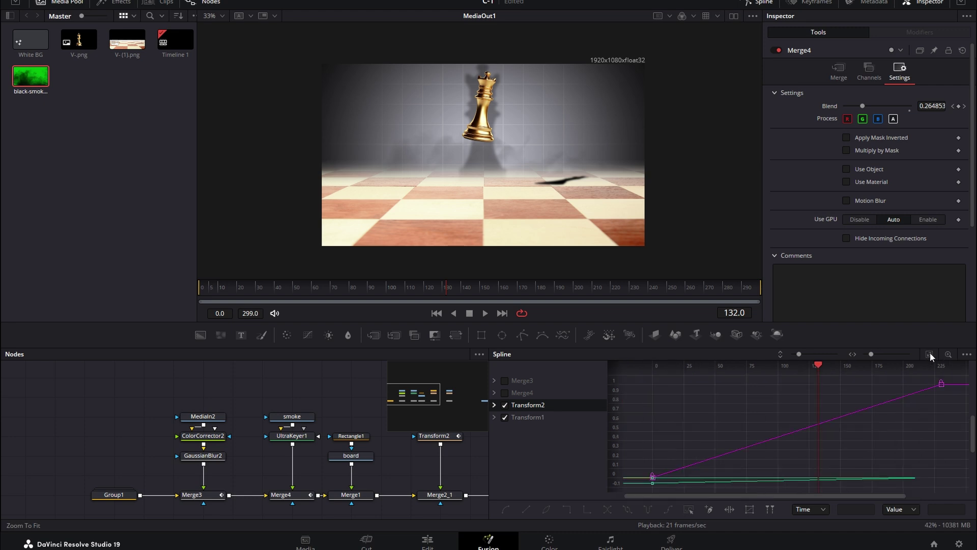
key("ctrl+a")
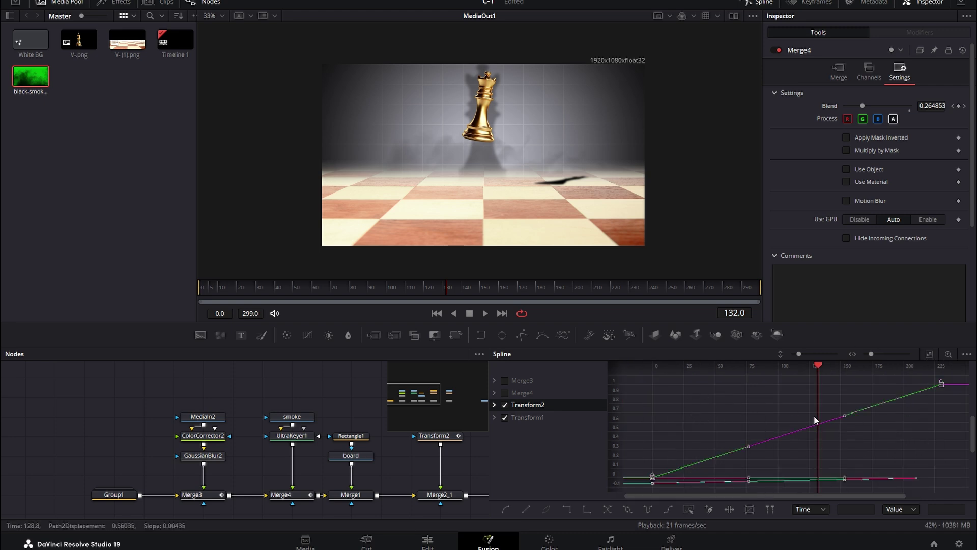
key("s")
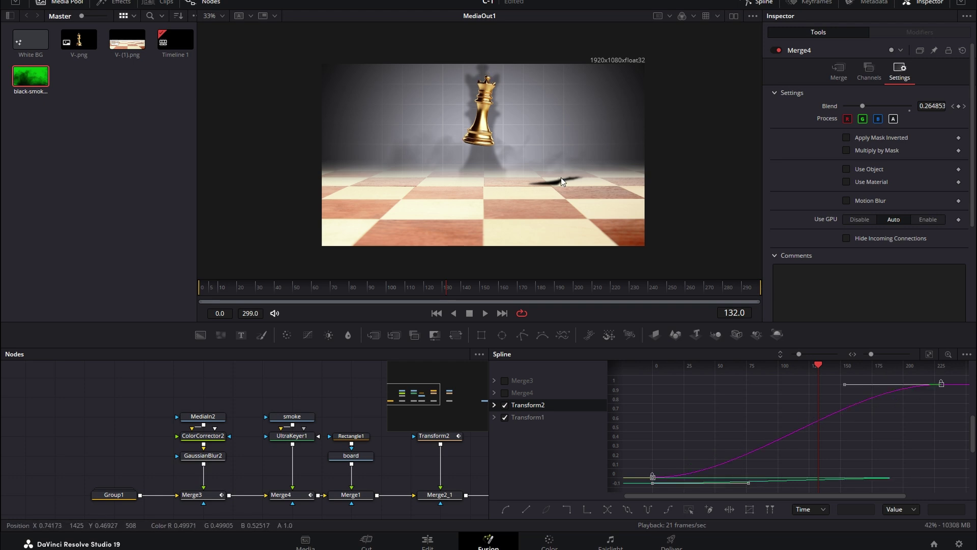
key("t")
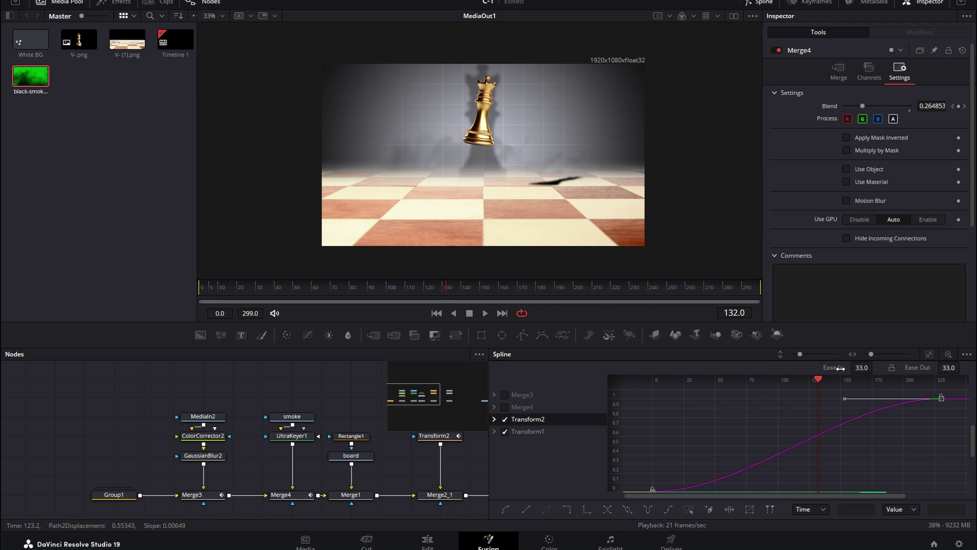
left_click_drag(860, 368, 876, 366)
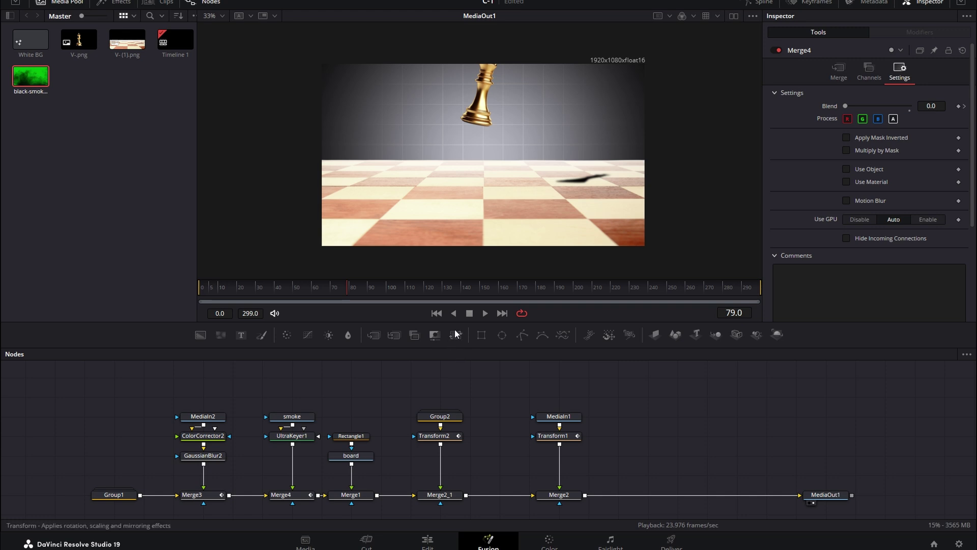
left_click_drag(456, 334, 457, 338)
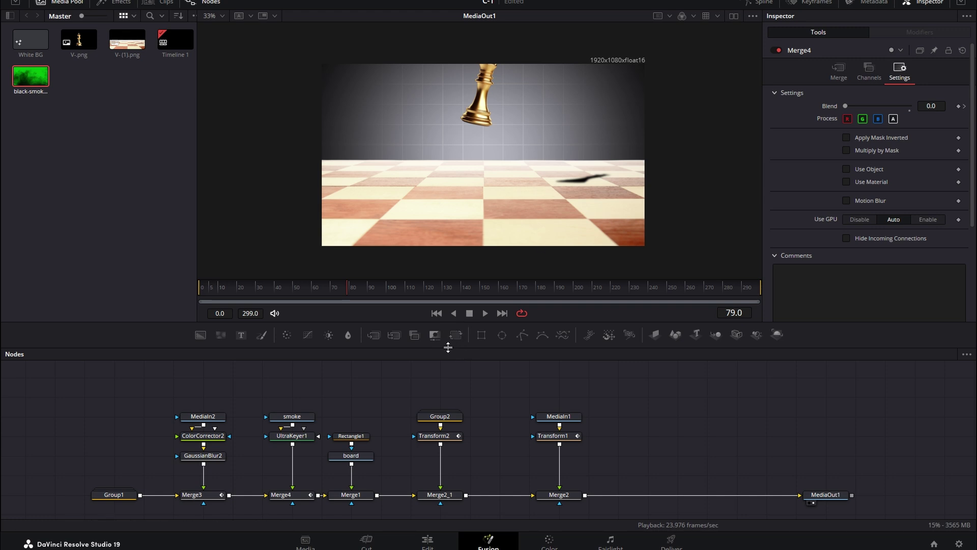
- Insert Transform3 before MediaOut1 and keyframe Size from 1.501 at frame 0 to 1.0 at frame 299
left_click_drag(456, 332, 647, 495)
left_click_drag(230, 291, 190, 286)
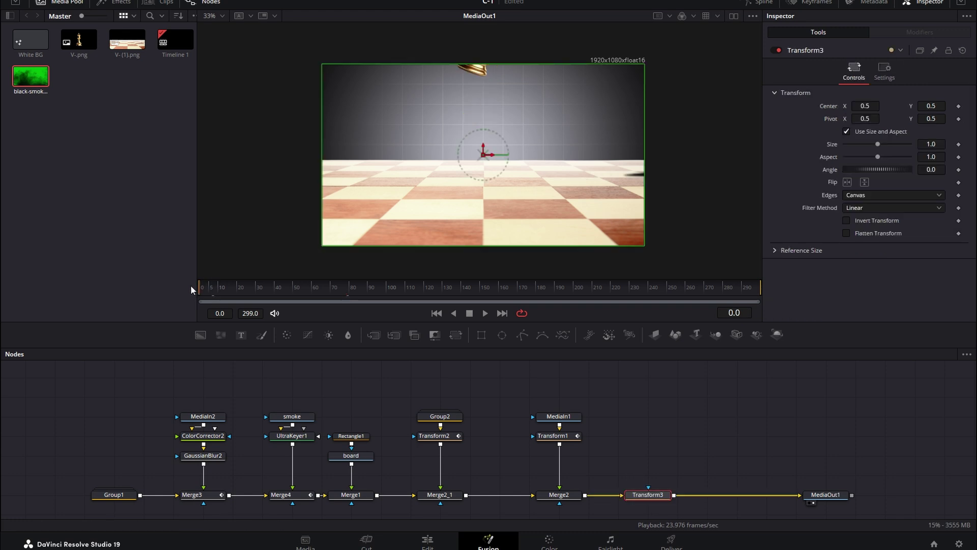
left_click(959, 145)
left_click_drag(878, 144, 883, 144)
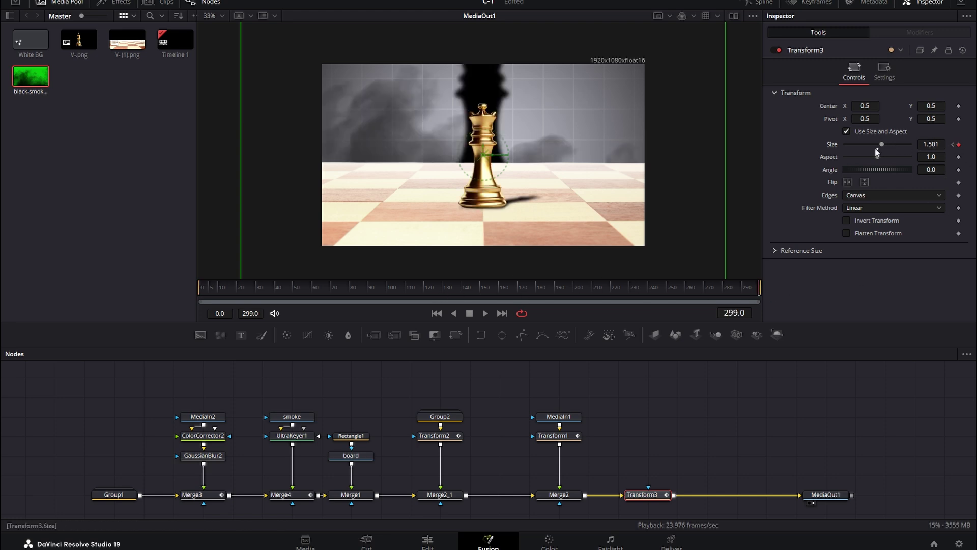
double_click(878, 149)
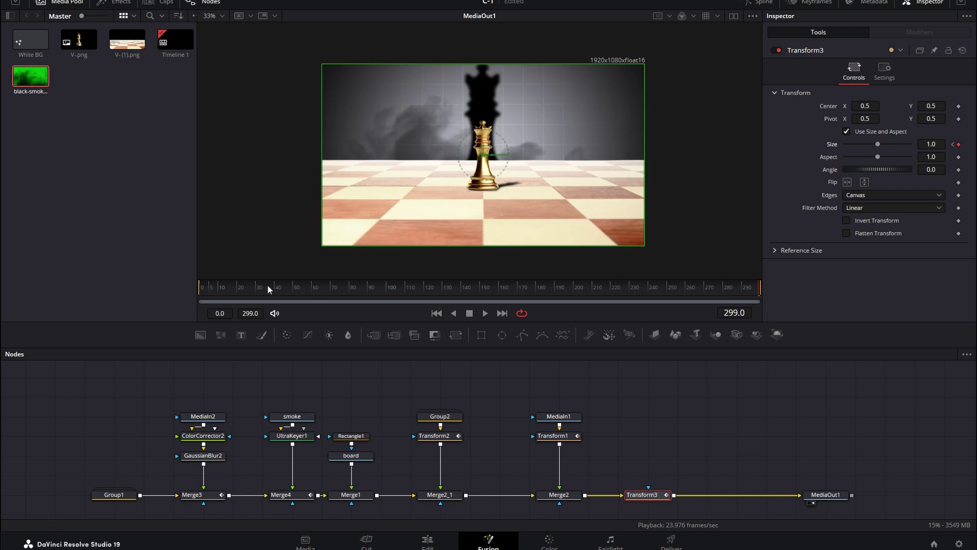
- Play the zoom-out back from frame 0 to review it
left_click_drag(268, 288, 155, 294)
left_click(658, 409)
key("space")
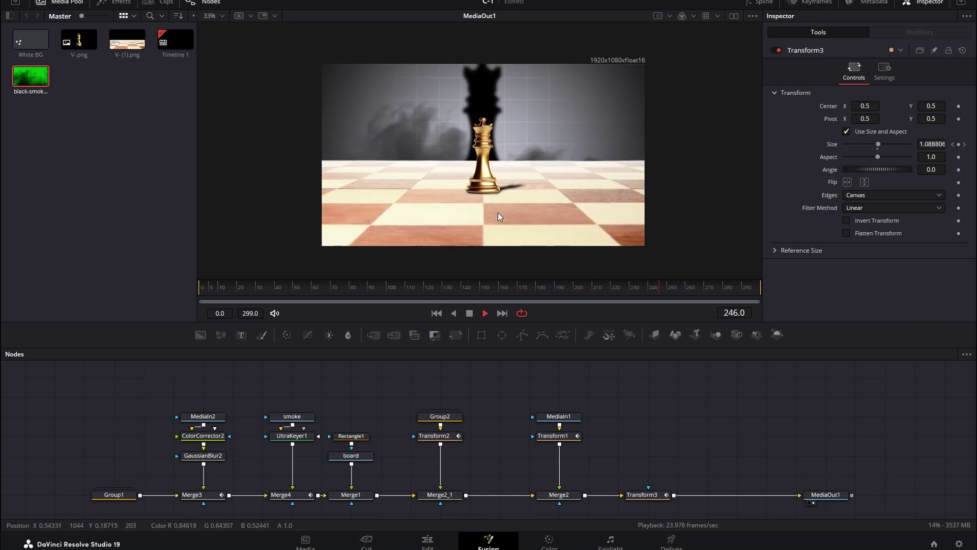
key("space")
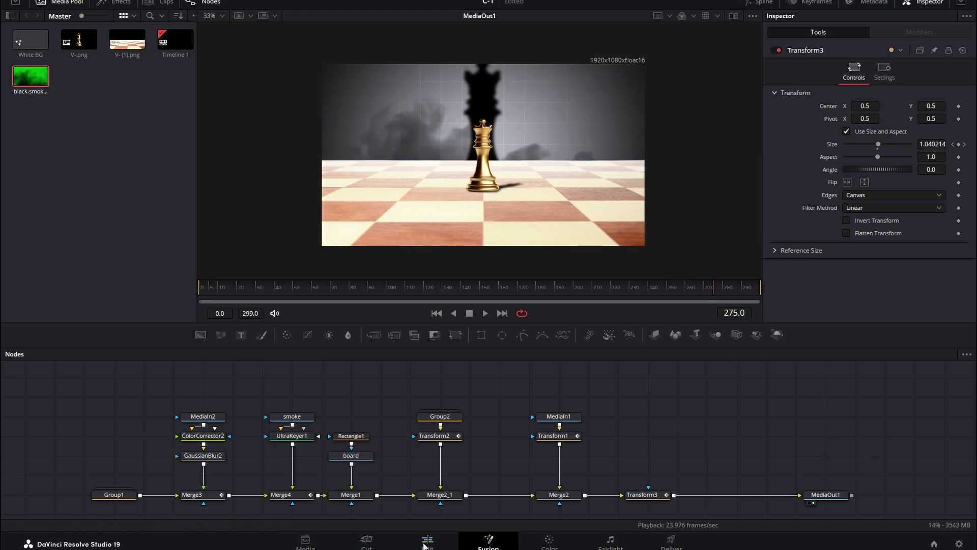
left_click(427, 543)
- Play the White BG clip from the start, scrub near 5 seconds, then return to Fusion
key("Home")
key("space")
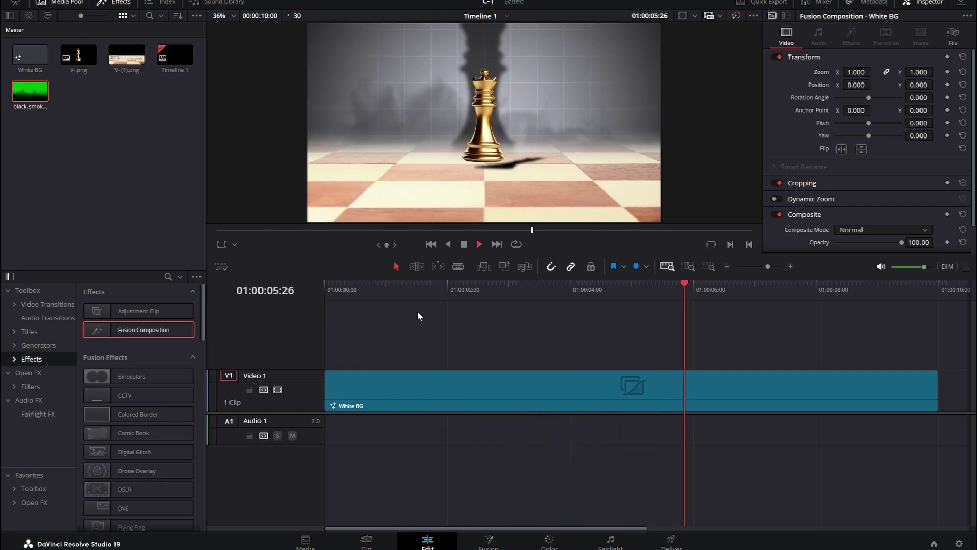
left_click_drag(641, 293, 650, 294)
left_click(557, 385)
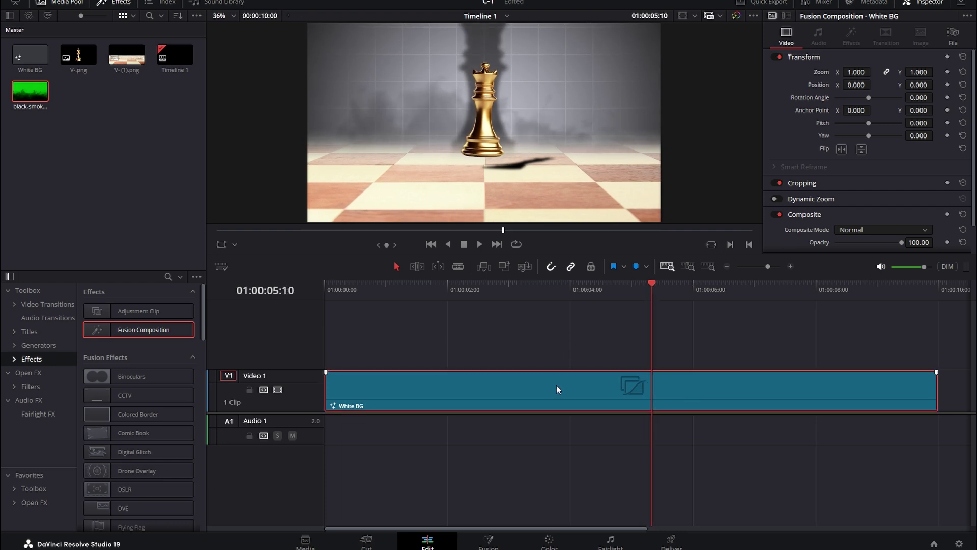
left_click(487, 541)
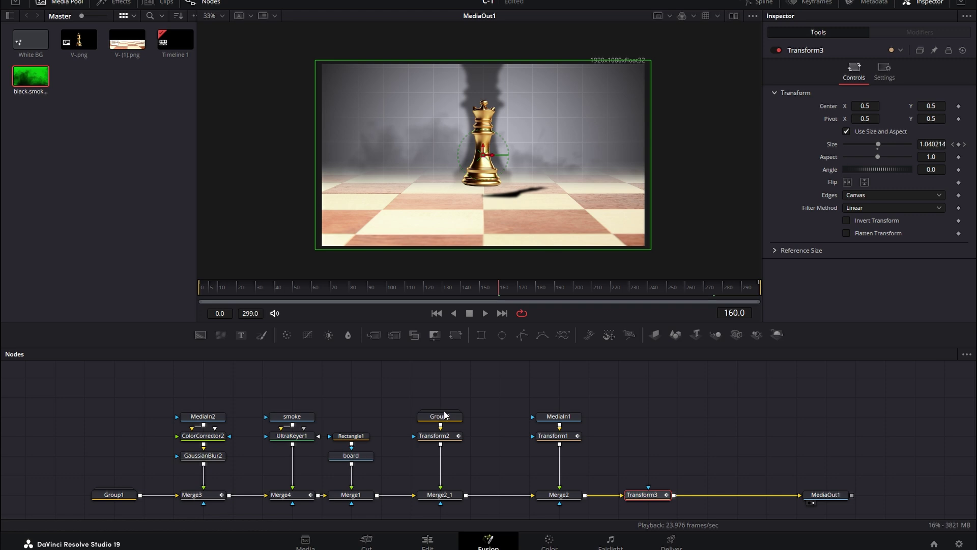
- Add a Soft Glow after Transform1 with threshold 0.48, gain 1.417 and glow size 67.7
left_click(562, 437)
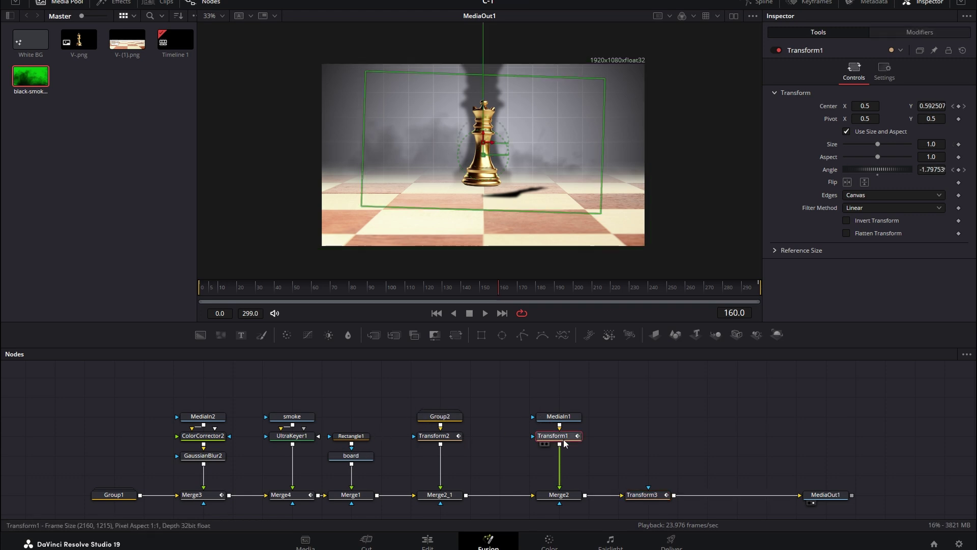
key("shift+space")
type("glow")
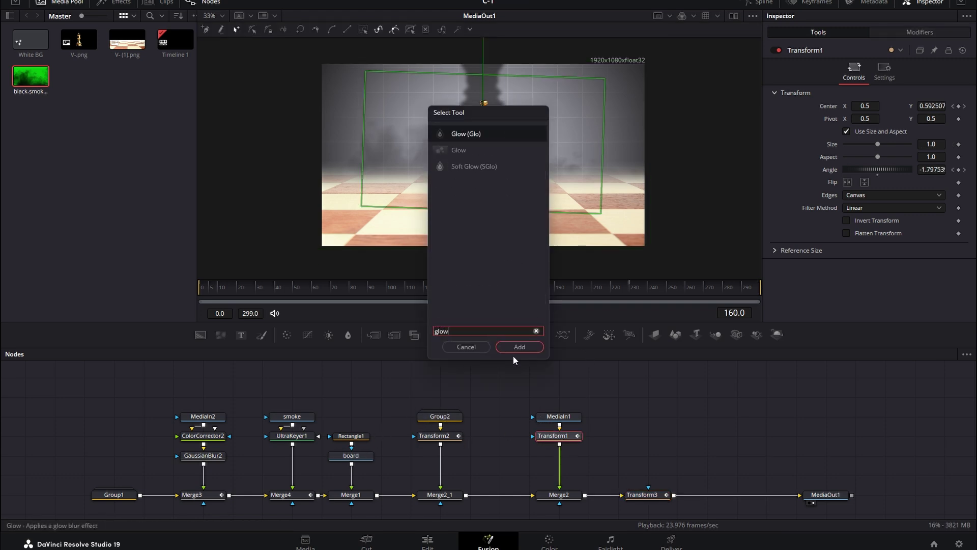
left_click(509, 172)
left_click(509, 346)
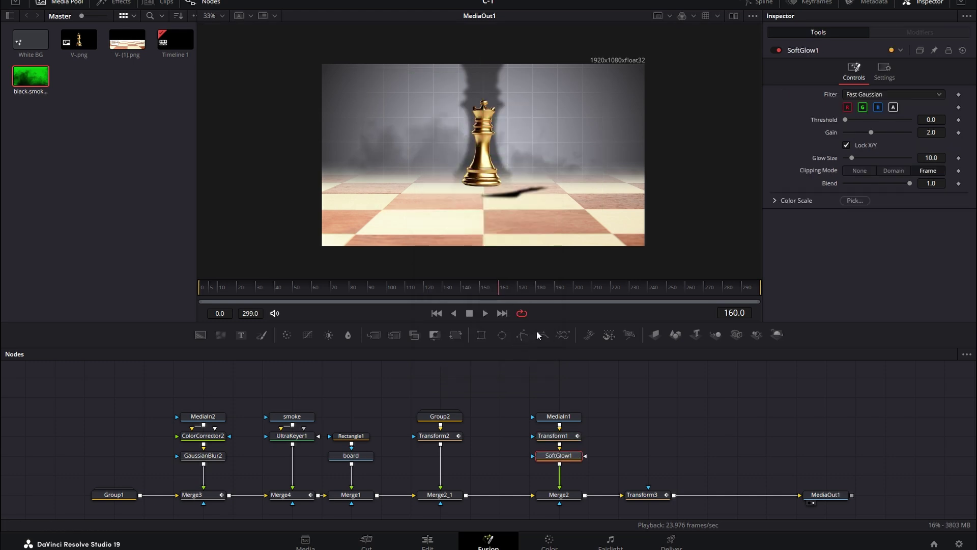
mouse_move(851, 117)
left_mouse_down()
mouse_move(876, 120)
mouse_move(853, 134)
mouse_move(889, 155)
mouse_move(863, 133)
left_mouse_up()
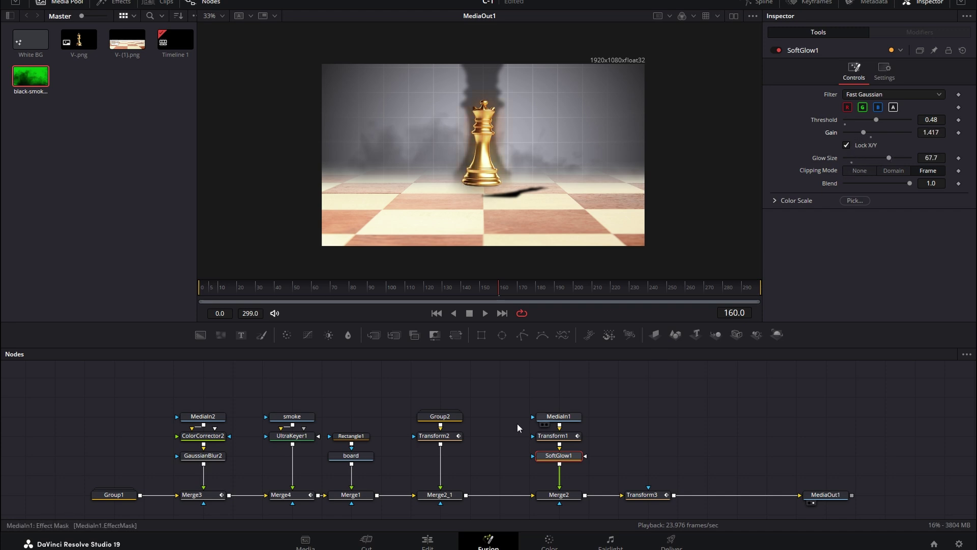
- Play the glowing shot from the start on the Edit page
left_click(428, 540)
key("Home")
key("space")
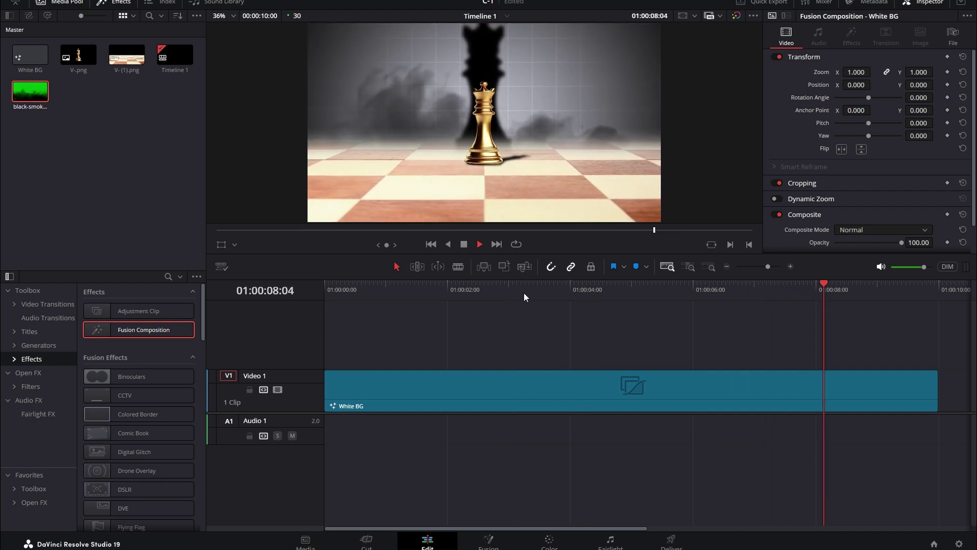
- Loop playback of the finished shot and replay it from about 4 seconds
left_click(517, 245)
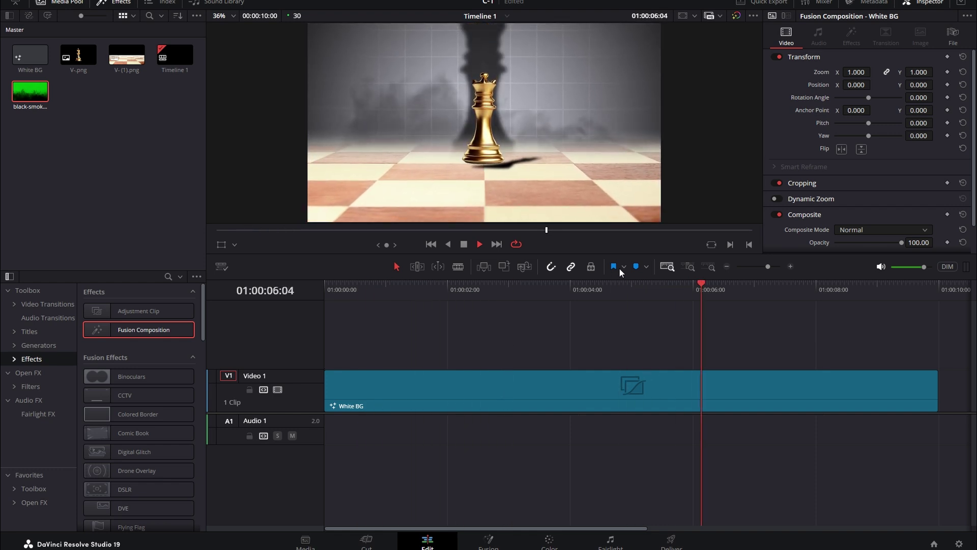
left_click(567, 336)
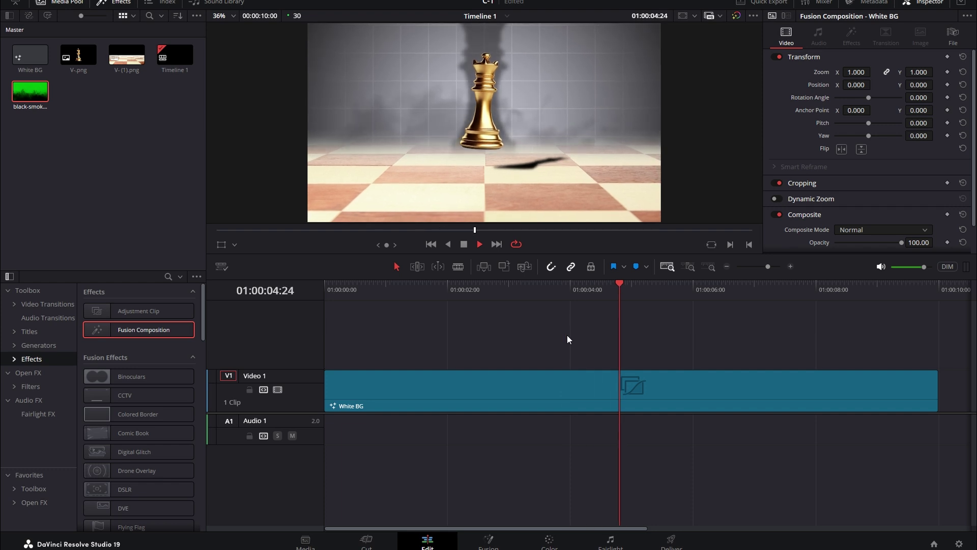